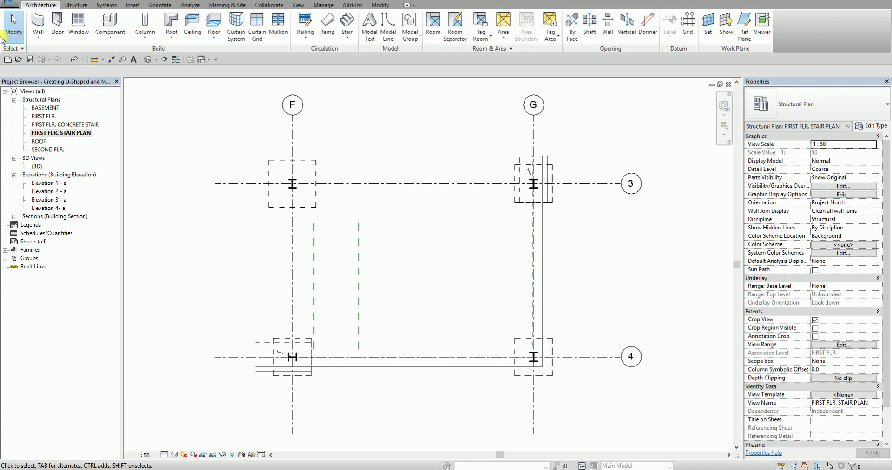
Examine the second-floor opening and the exterior landing slabs in the 3D view, and return to the FIRST FLR. STAIR PLAN view.
left_click(147, 60)
middle_click_drag(432, 246, 597, 255, "shift")
scroll(524, 252, "up", 5)
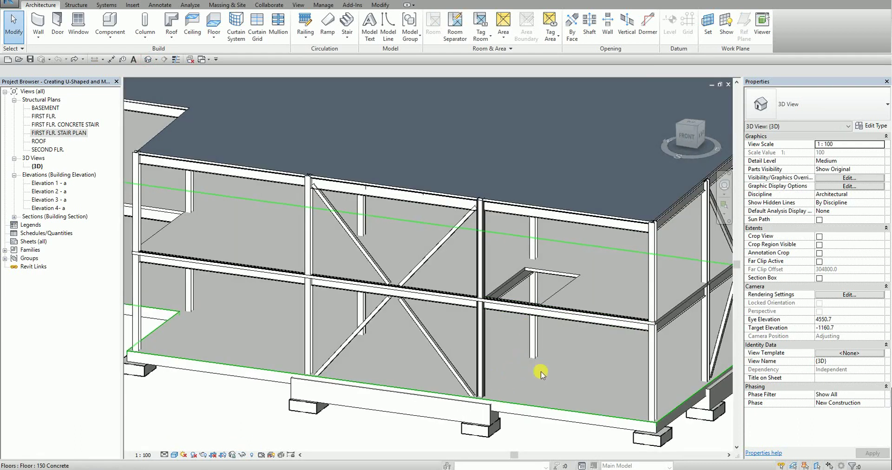
scroll(524, 370, "down", 5)
middle_click_drag(510, 371, 590, 372, "shift")
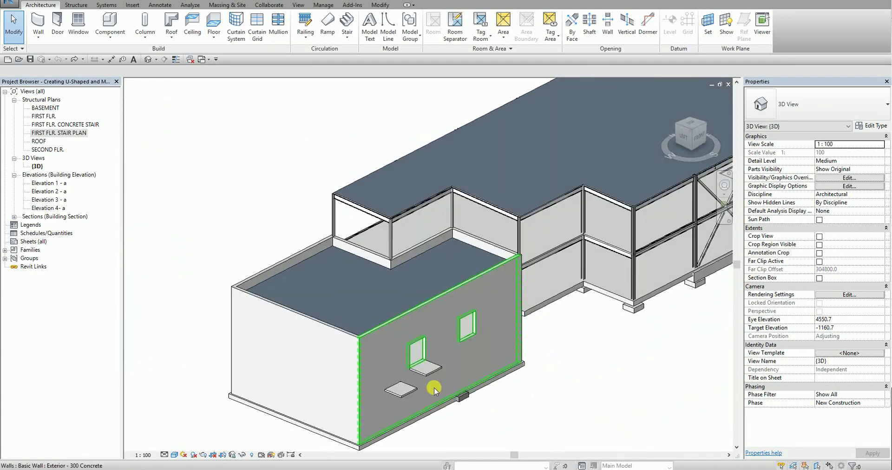
scroll(394, 343, "up", 10)
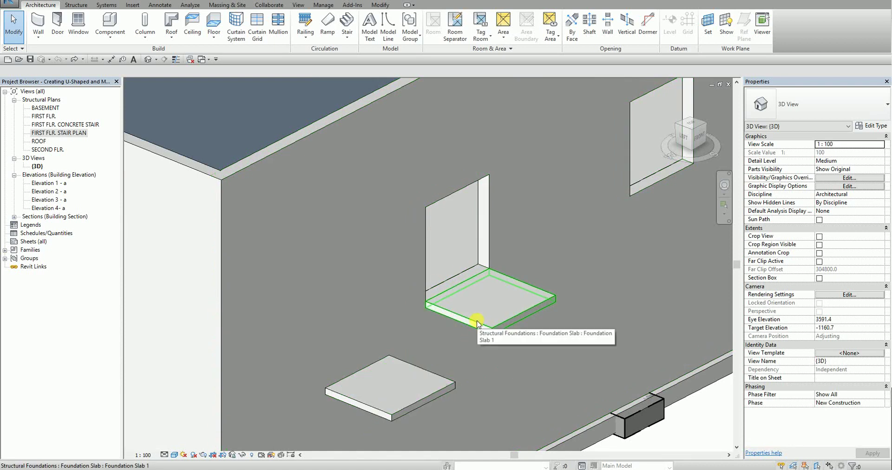
left_click(202, 59)
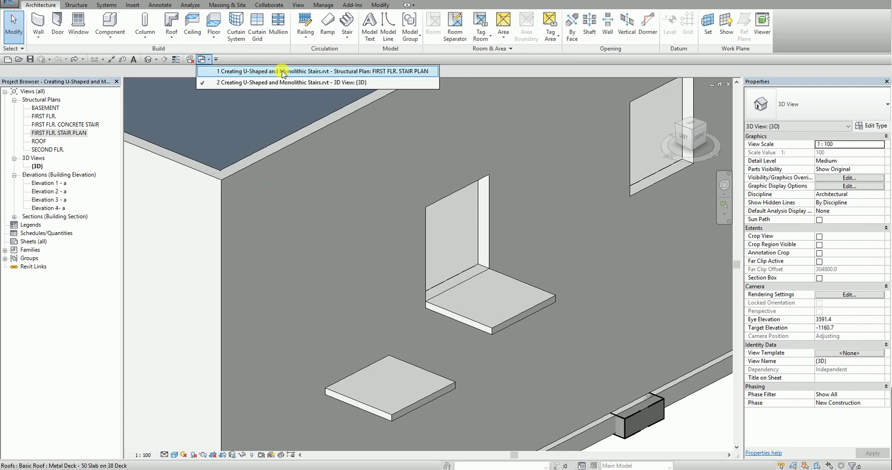
left_click(283, 72)
Start a Stair by Sketch and draw a 12-riser run from the upper end of the reference plane nearest grid F.
scroll(331, 320, "up", 2)
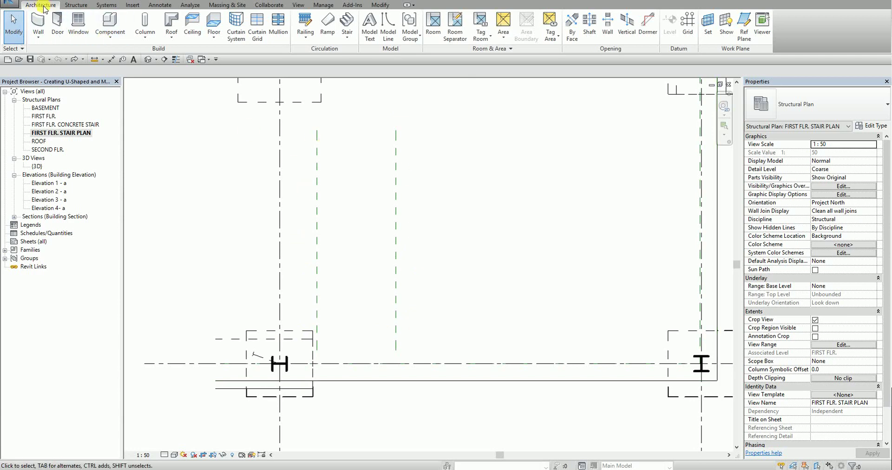
left_click(347, 40)
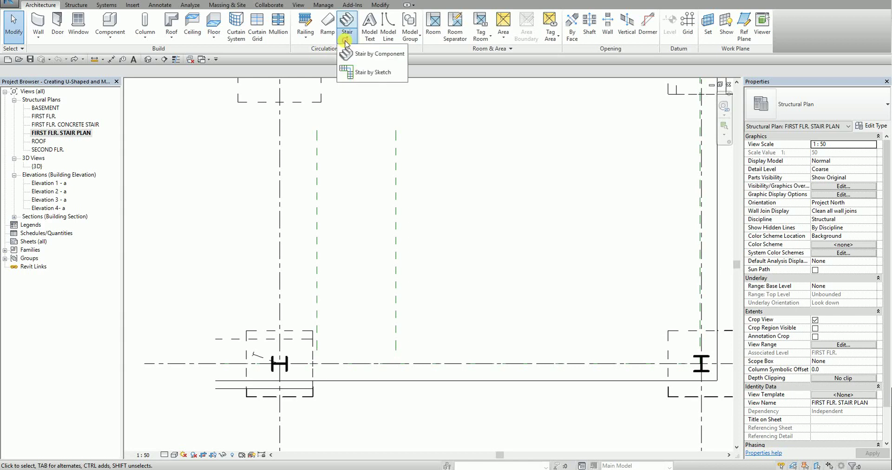
left_click(370, 74)
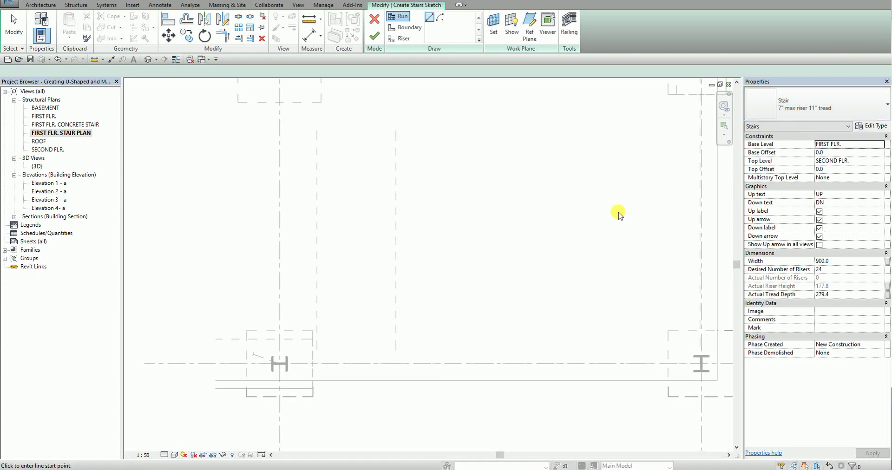
left_click(317, 130)
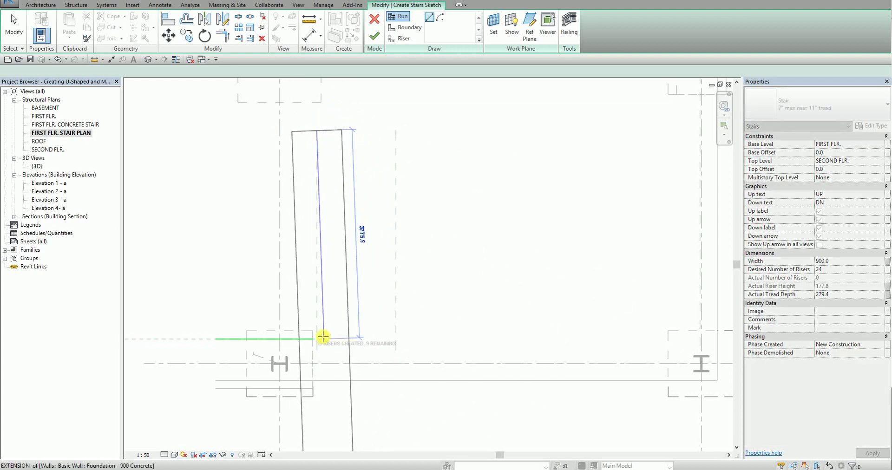
left_click(315, 295)
left_click(315, 296)
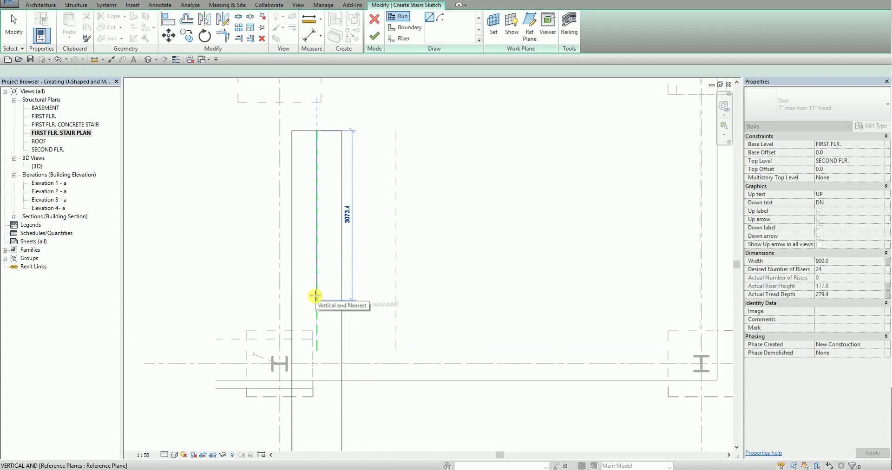
left_click(315, 295)
left_click(315, 296)
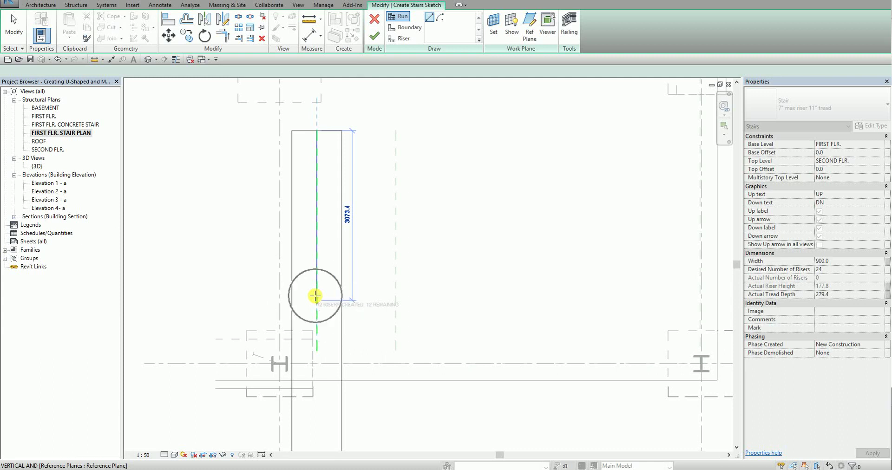
left_click(315, 295)
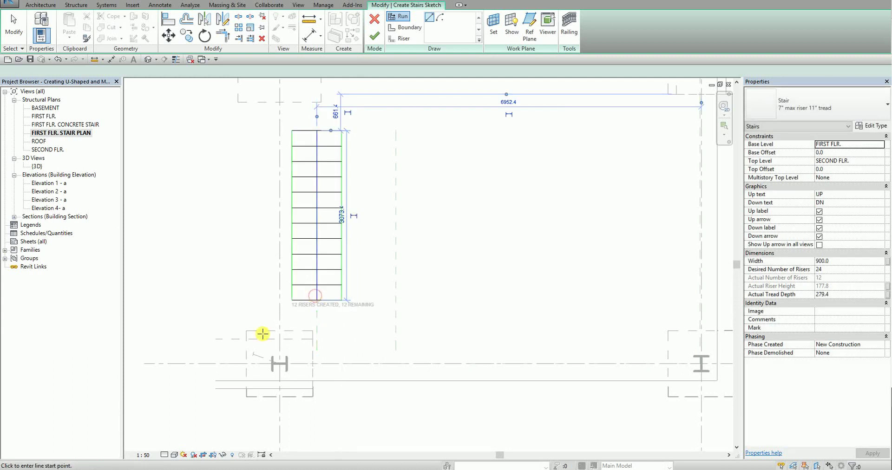
Draw the remaining 12-riser return run up along the second reference plane, level with the first run's end, and finish the U-shaped stair.
left_click(396, 300)
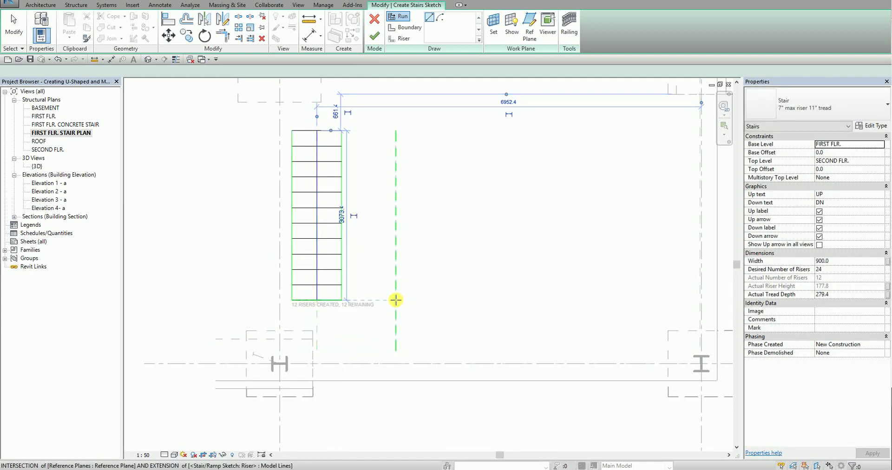
left_click(396, 300)
left_click(396, 300)
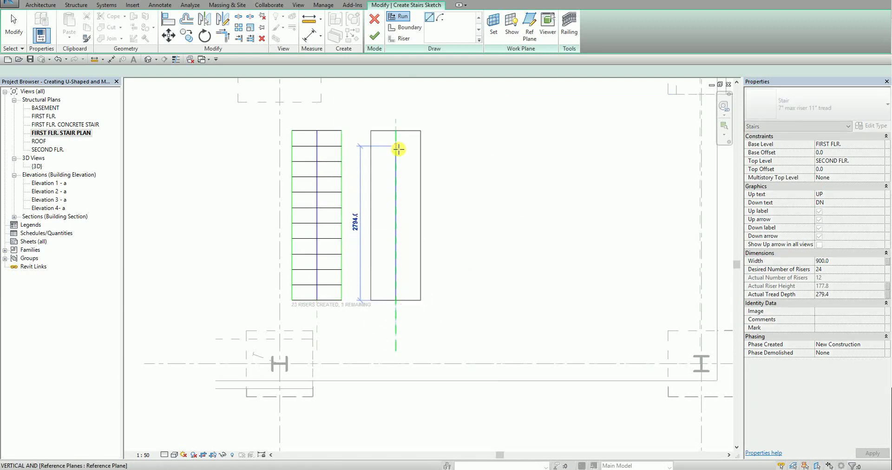
left_click(395, 106)
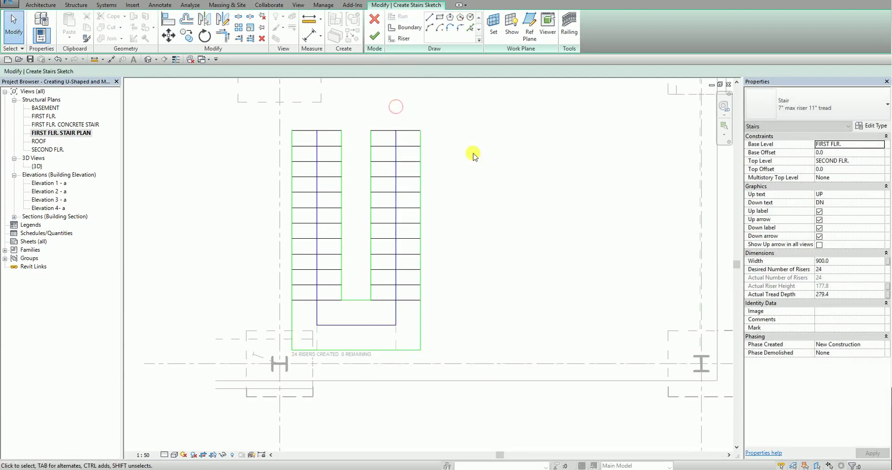
left_click(375, 36)
left_click(505, 235)
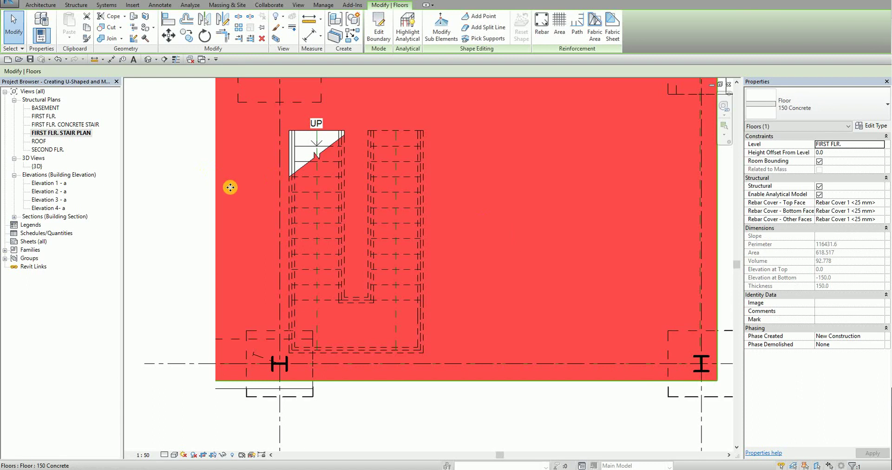
left_click(13, 32)
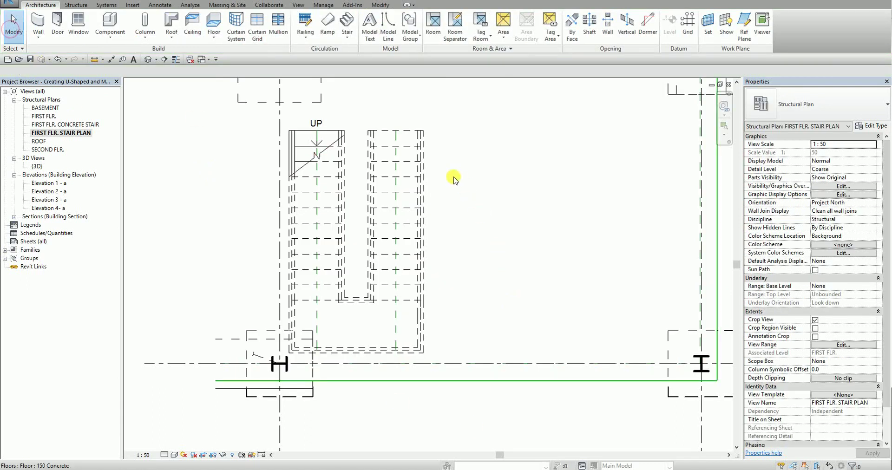
Isolate the new stair in a 3D section box and examine its railings and the W310X38.7 beam beside the upper flight.
left_click(393, 194)
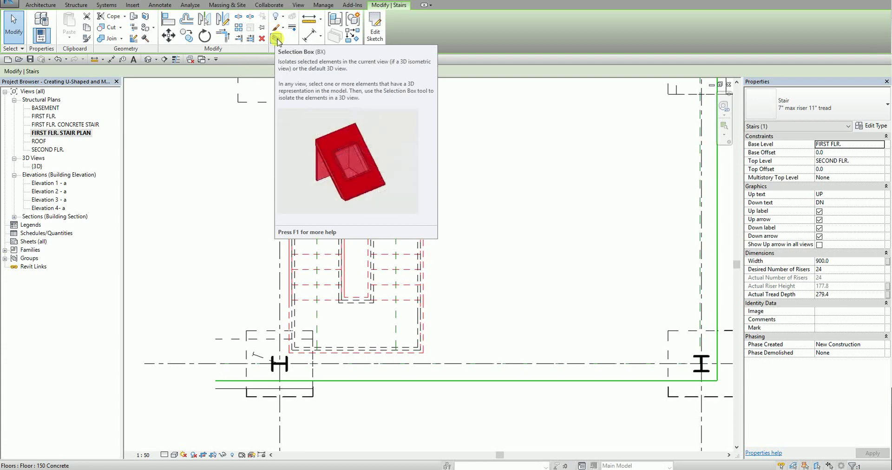
left_click(277, 40)
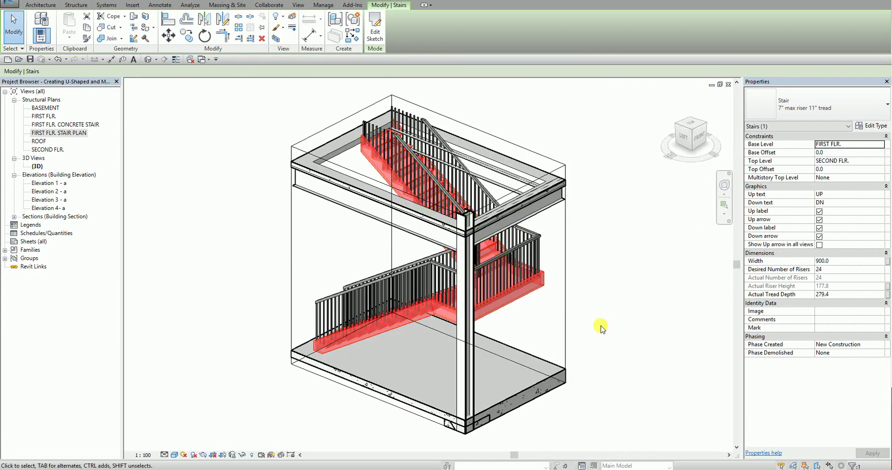
left_click(617, 281)
middle_click_drag(623, 278, 446, 165, "shift")
left_click(530, 297)
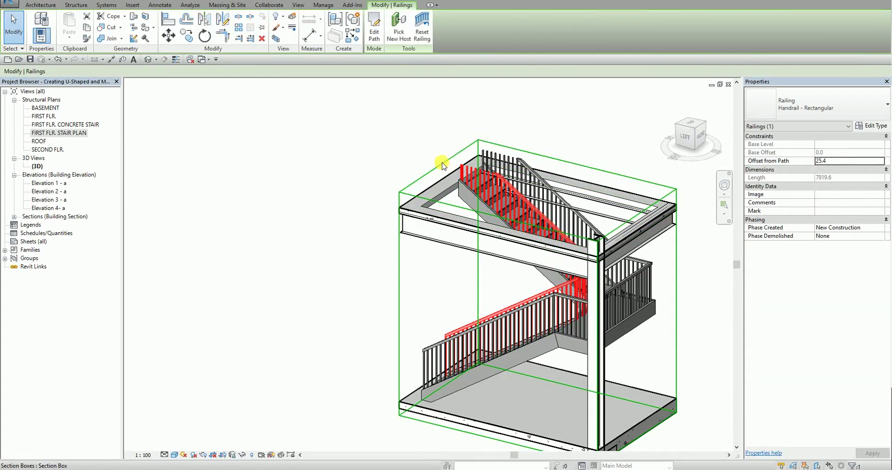
left_click(443, 163)
mouse_move(440, 278)
left_mouse_down()
mouse_move(400, 259)
mouse_move(428, 279)
left_mouse_up()
middle_click_drag(428, 279, 454, 209, "shift")
scroll(483, 180, "up", 3)
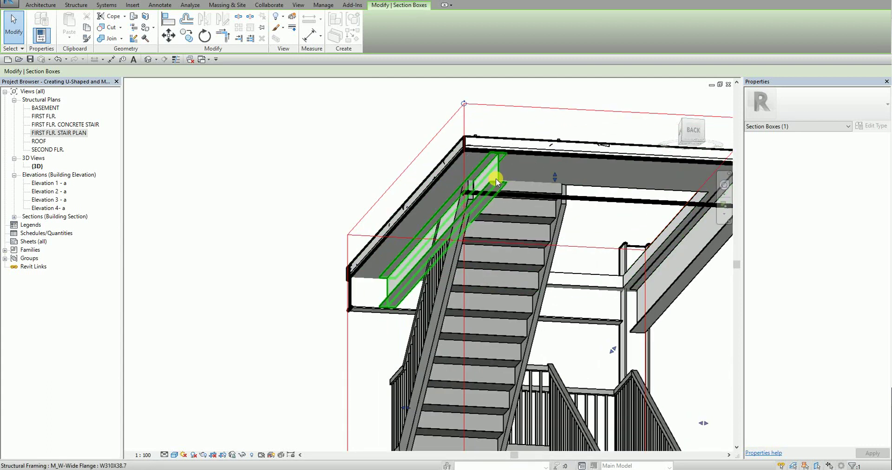
middle_click_drag(482, 180, 465, 299, "shift")
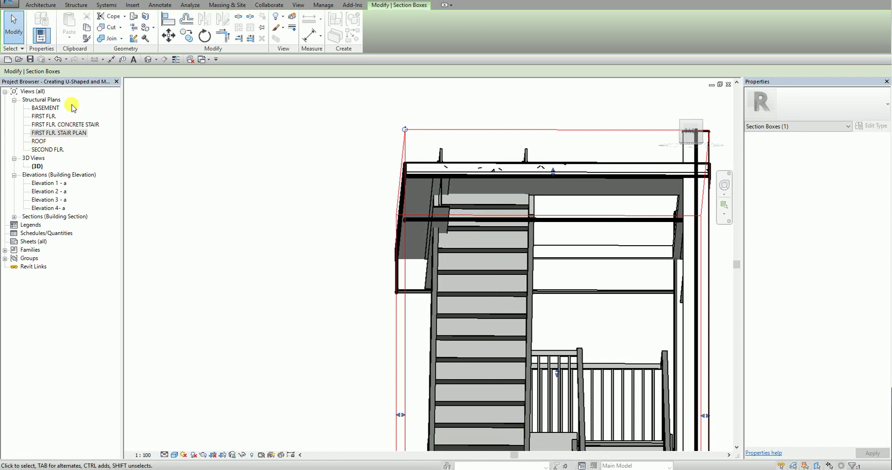
In the SECOND FLR. plan, move the W310X38.7 joist along the stair to 2750 mm from the girder on grid F.
left_click(68, 133)
double_click(69, 133)
scroll(313, 245, "down", 5)
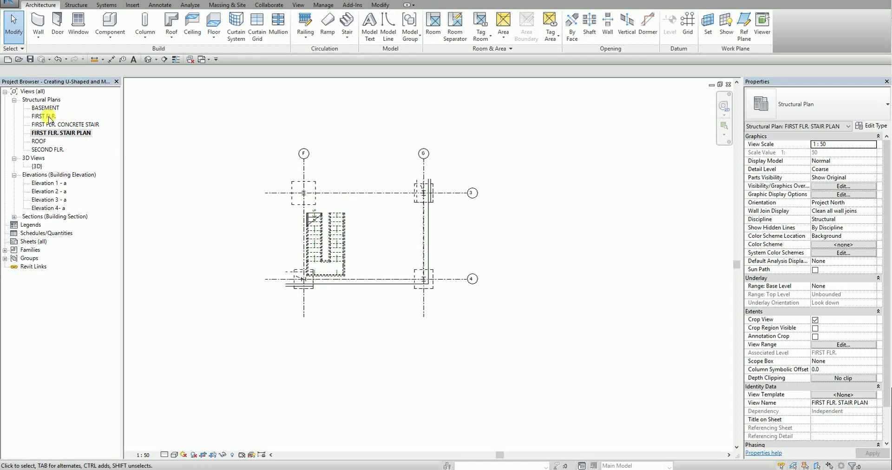
double_click(48, 150)
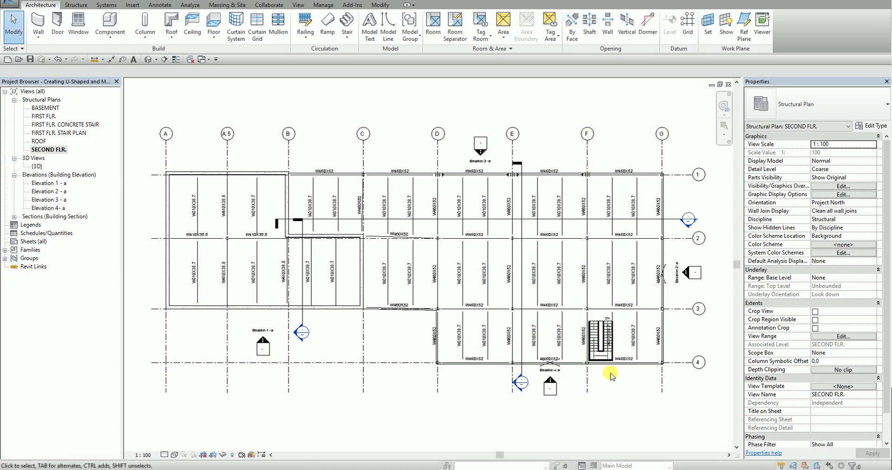
scroll(618, 343, "up", 3)
scroll(557, 347, "up", 5)
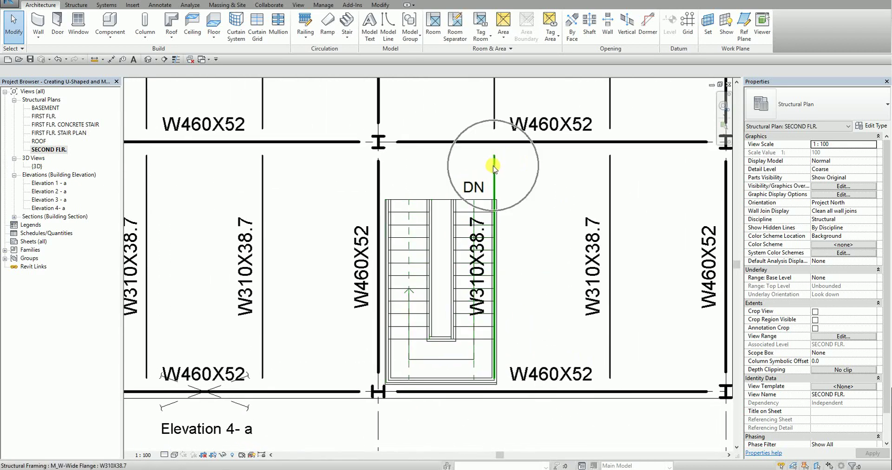
left_click(494, 168)
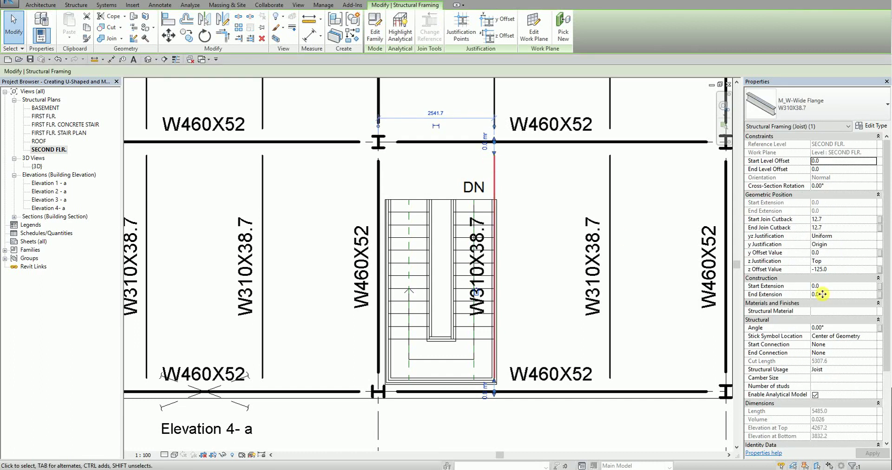
left_click(436, 113)
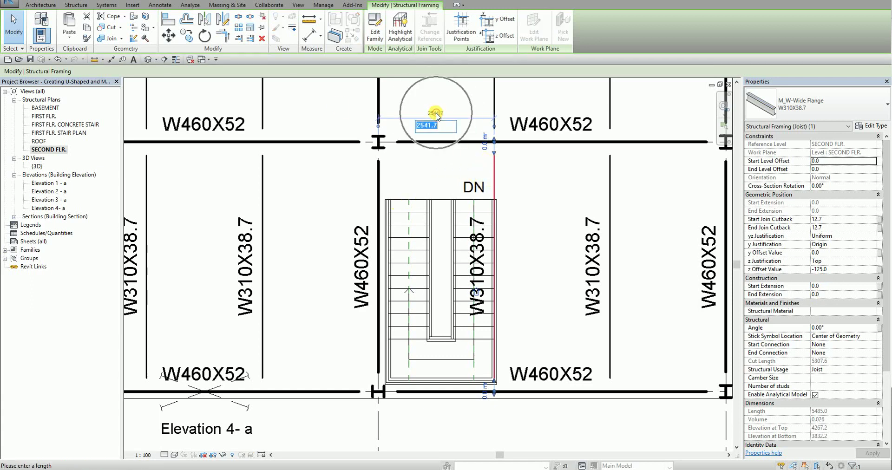
type("2750")
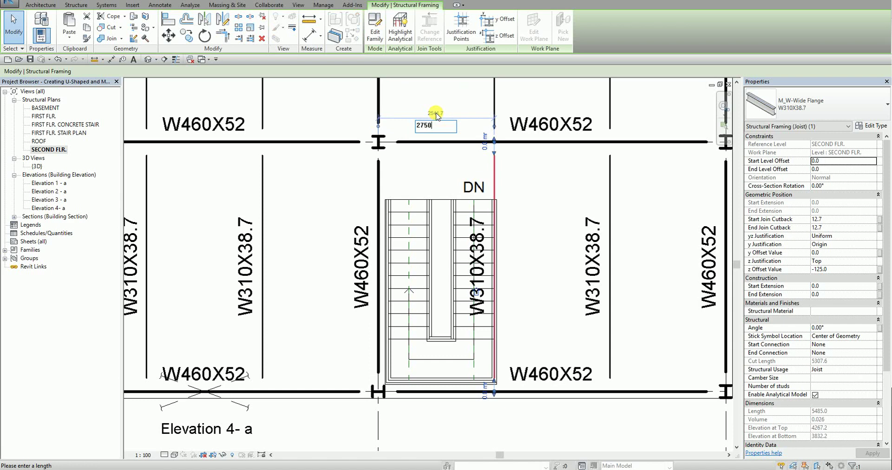
key("Return")
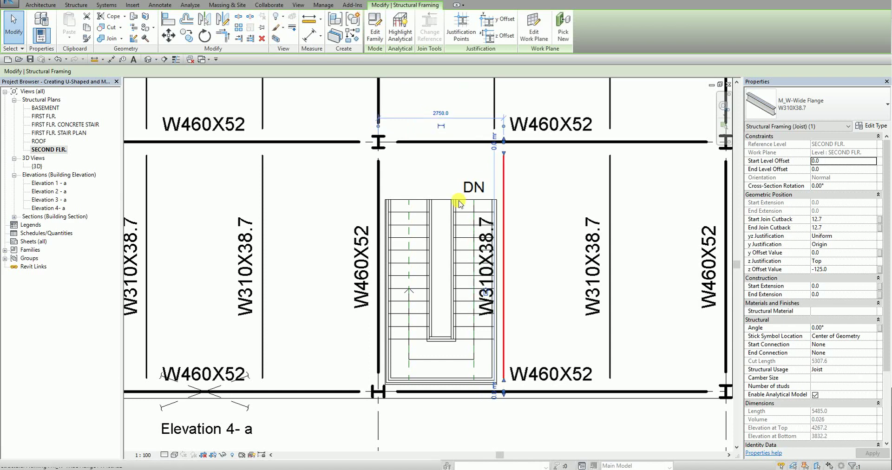
left_click(13, 34)
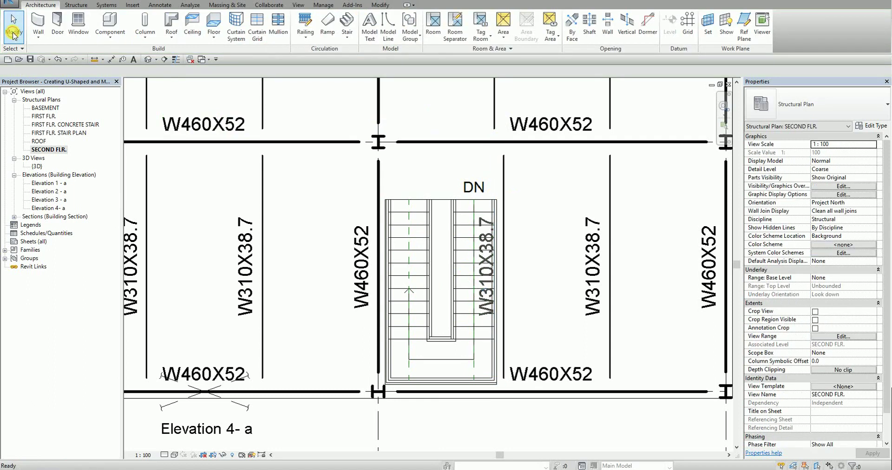
Isolate the stair in a 3D selection box again and check the upper flight's clearance from the moved joist.
left_click(432, 203)
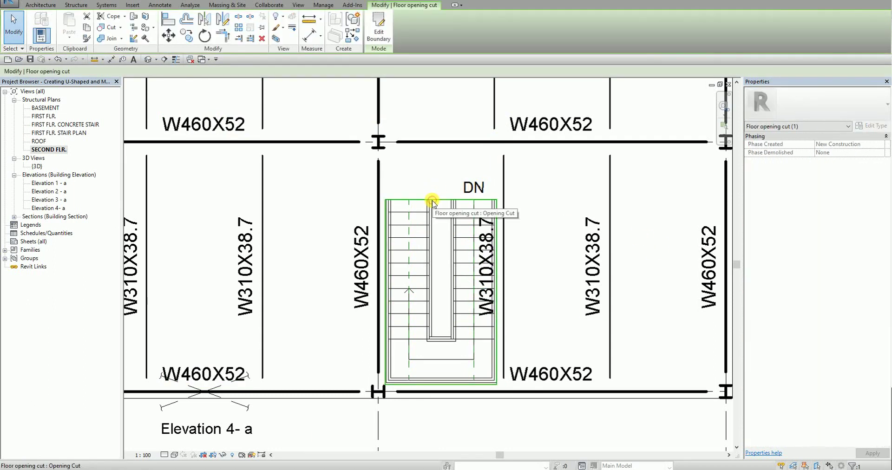
left_click(420, 224)
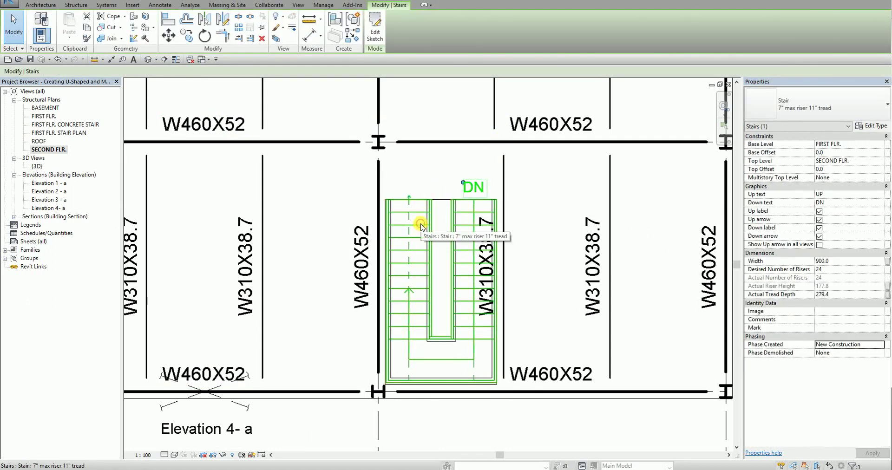
left_click(276, 39)
middle_click_drag(537, 285, 348, 225, "shift")
scroll(364, 175, "up", 5)
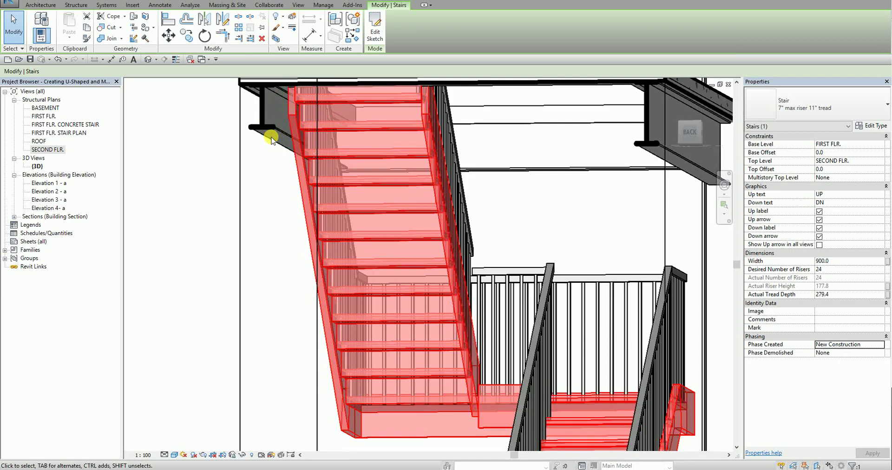
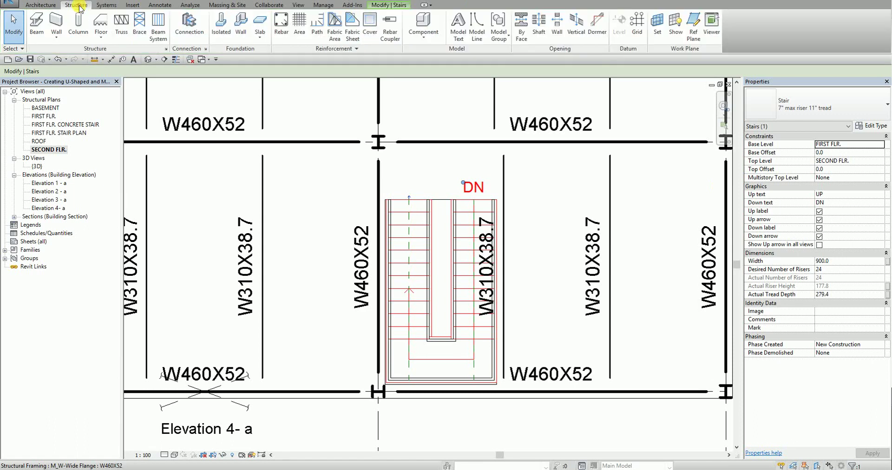
Place a W310X38.7 beam across the stair's open end, from the grid F girder to the moved joist, about 700 mm from the grid 3 girder.
left_click(37, 24)
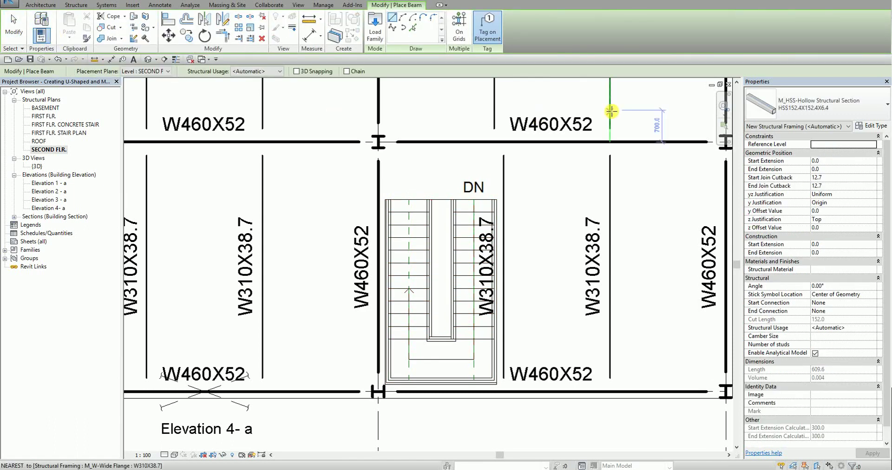
left_click(816, 105)
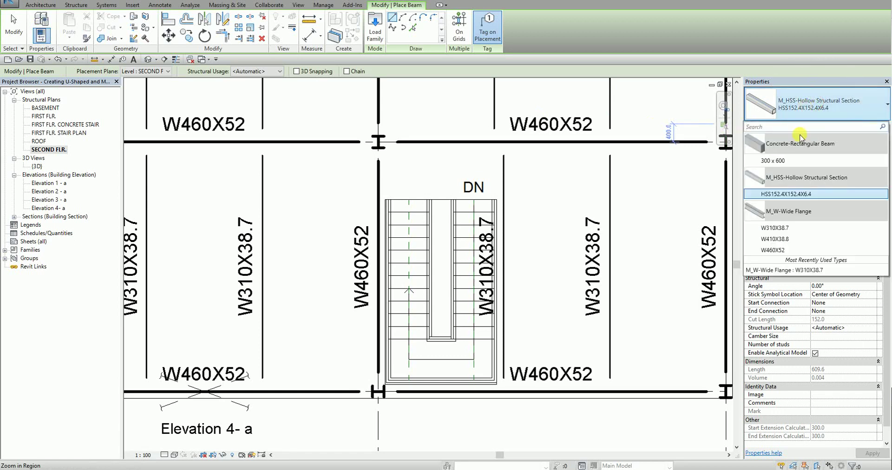
left_click(782, 229)
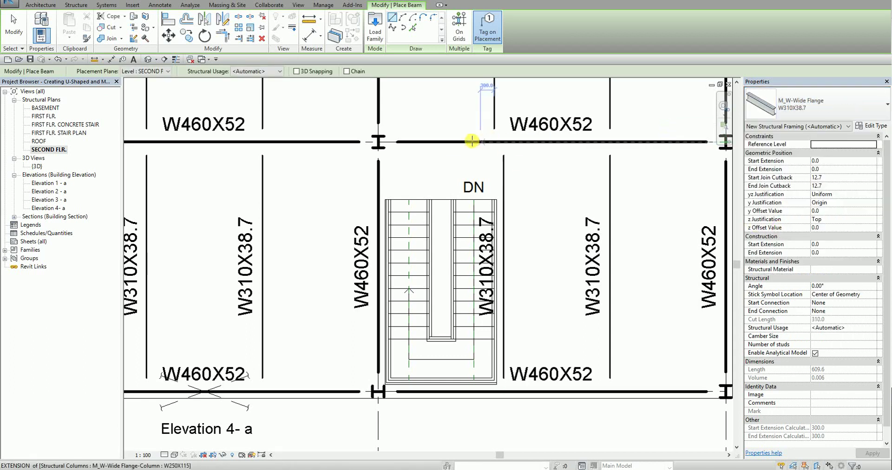
left_click(379, 174)
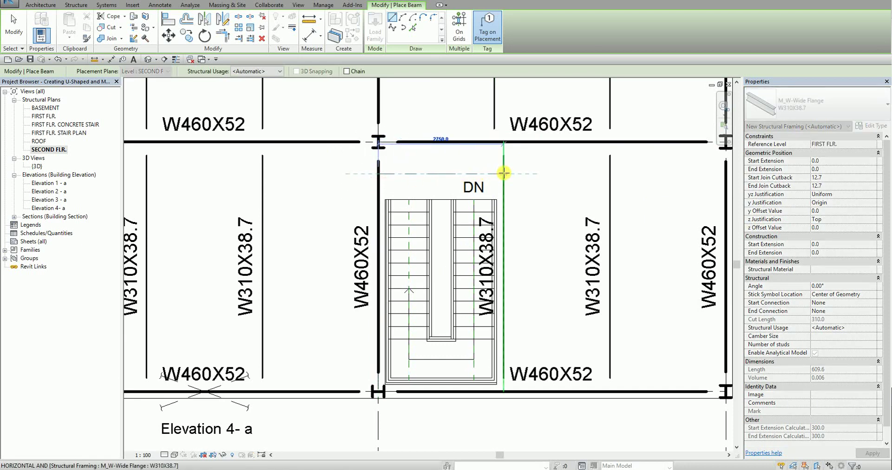
left_click(504, 173)
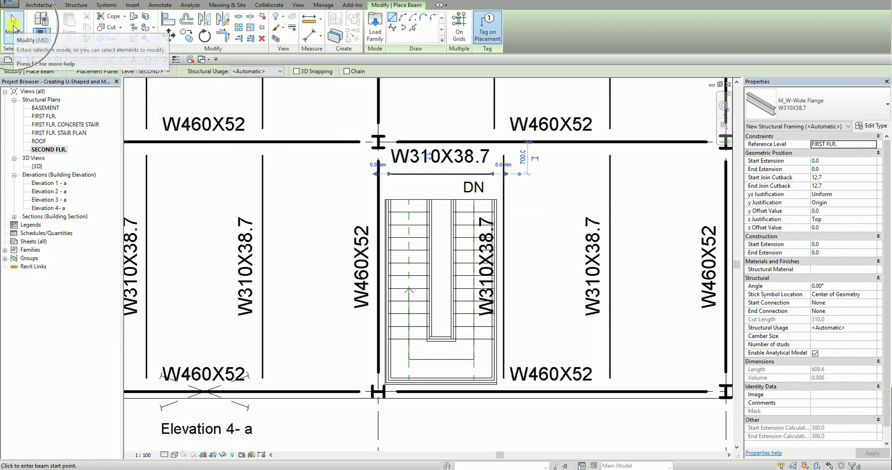
left_click(13, 29)
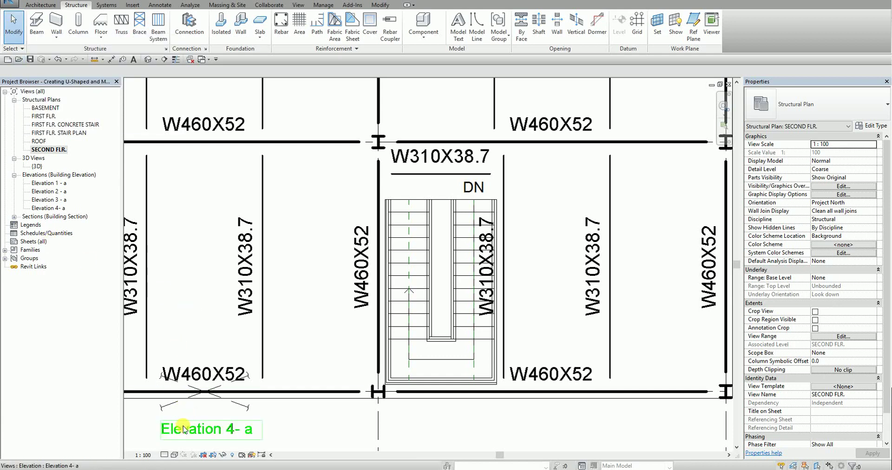
Set the SECOND FLR. plan's detail level to Fine.
left_click(166, 455)
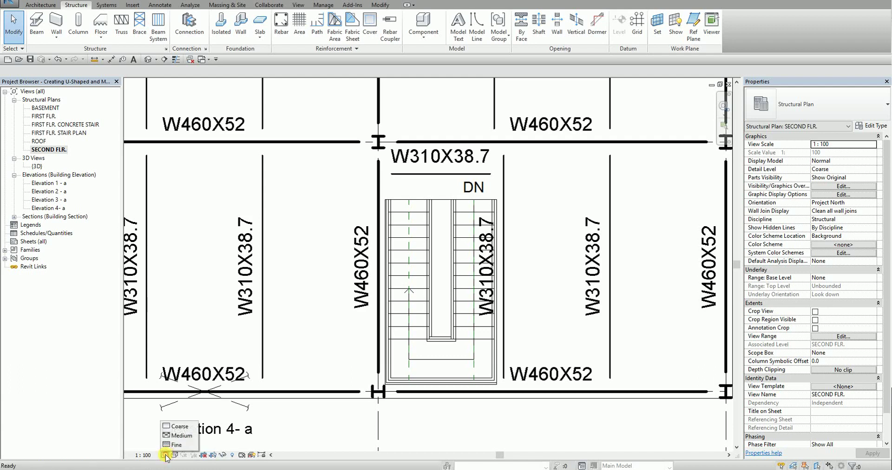
left_click(177, 446)
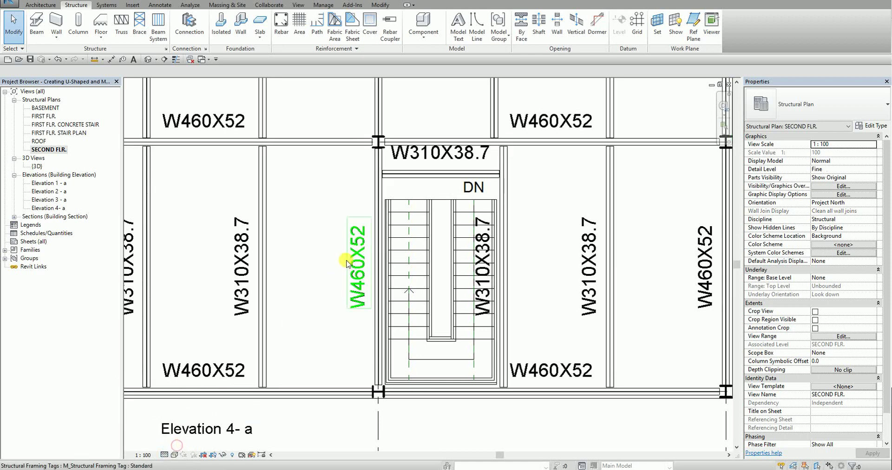
scroll(431, 182, "up", 3)
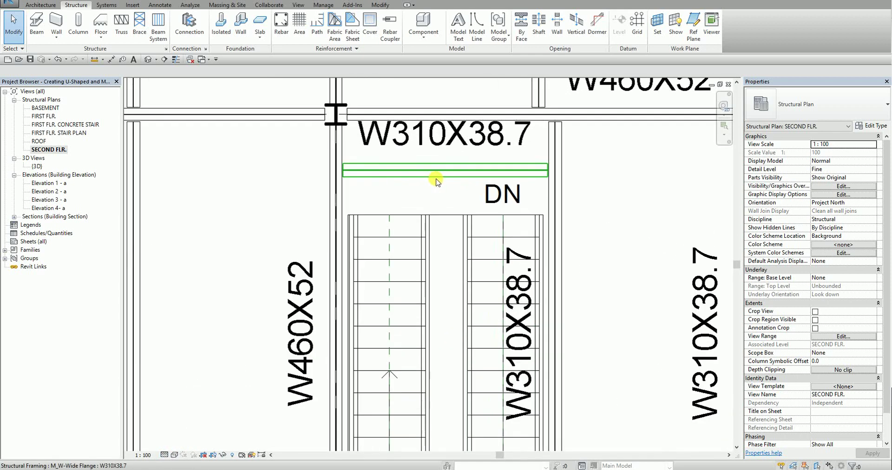
middle_click_drag(587, 288, 547, 248)
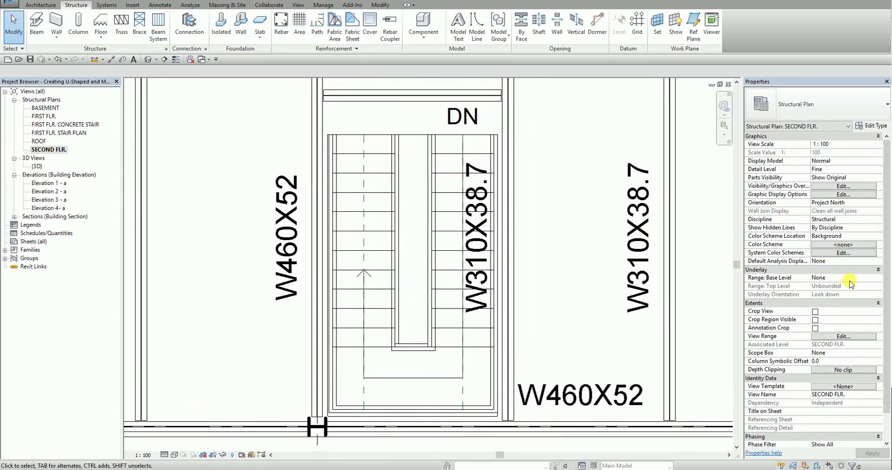
Set the z offset of the new W310X38.7 header beam above the stair to -125 mm.
left_click(435, 96)
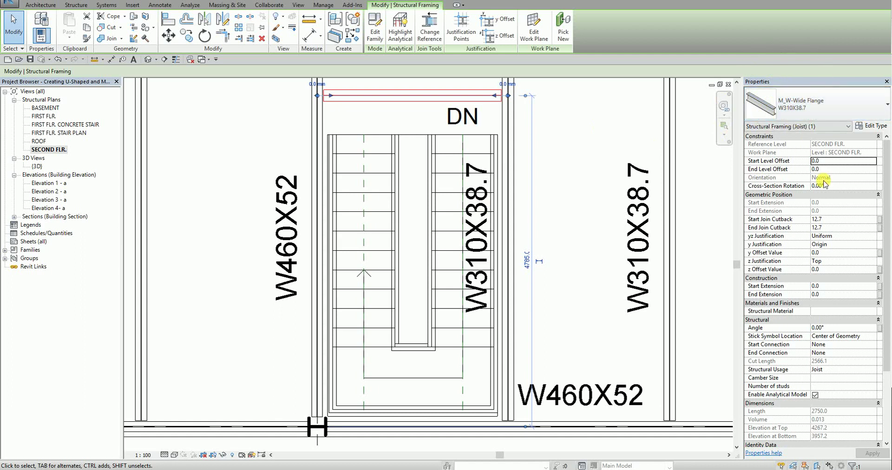
left_click(833, 272)
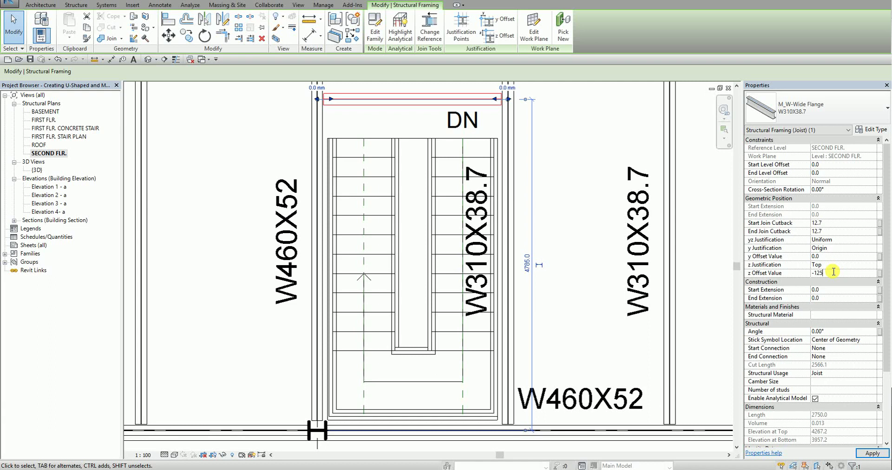
left_click(867, 454)
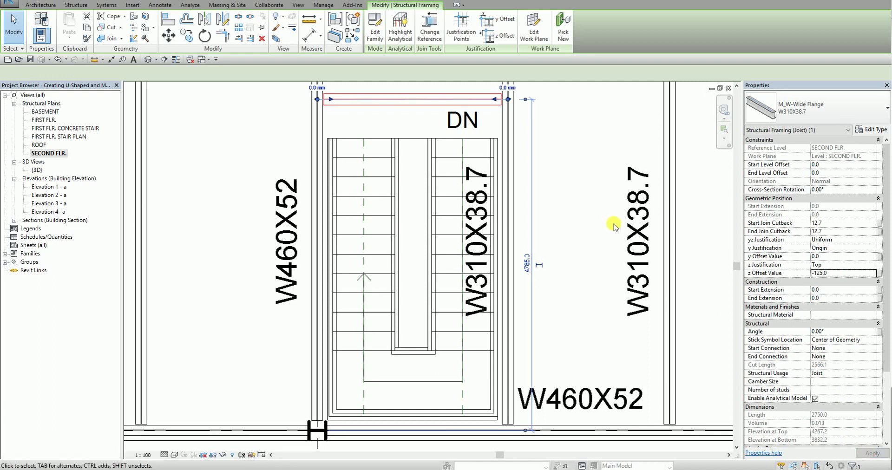
Isolate the stair in a 3D selection box and examine the lowered header beam at the end of the upper flight.
left_click(372, 158)
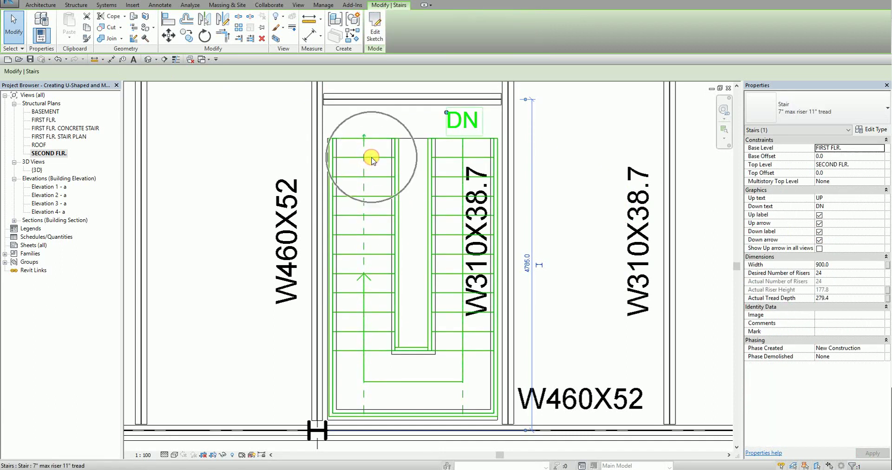
left_click(276, 38)
middle_click_drag(414, 208, 305, 132, "shift")
left_click(308, 135)
middle_click_drag(320, 233, 517, 224, "shift")
scroll(518, 224, "up", 3)
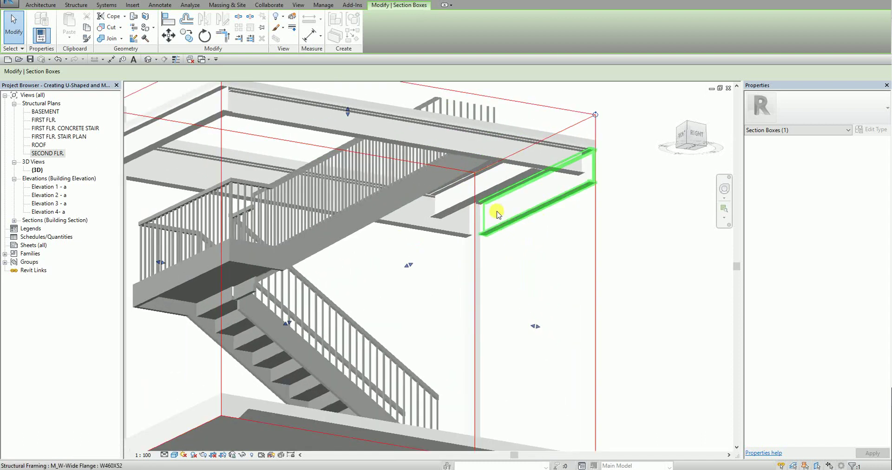
Set the header beam's z offset to 0 and inspect from below how it meets the concrete floor.
left_click(506, 186)
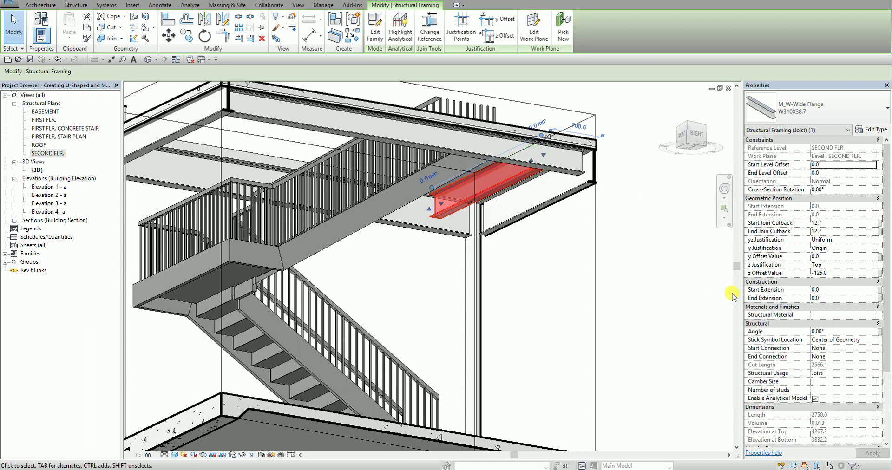
left_click(835, 274)
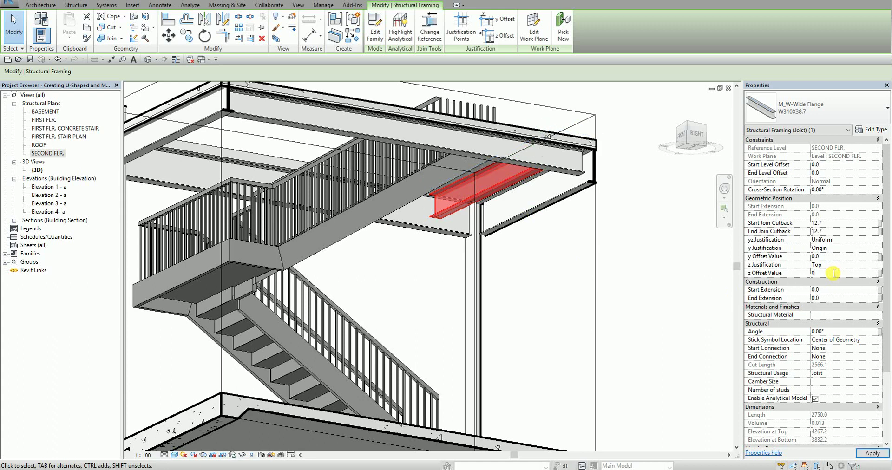
left_click(634, 246)
middle_click_drag(534, 229, 548, 163, "shift")
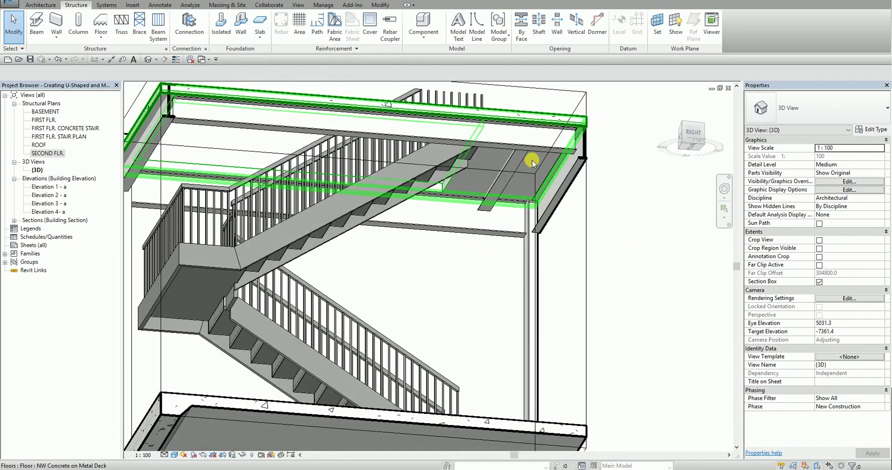
left_click(532, 160)
key("Delete")
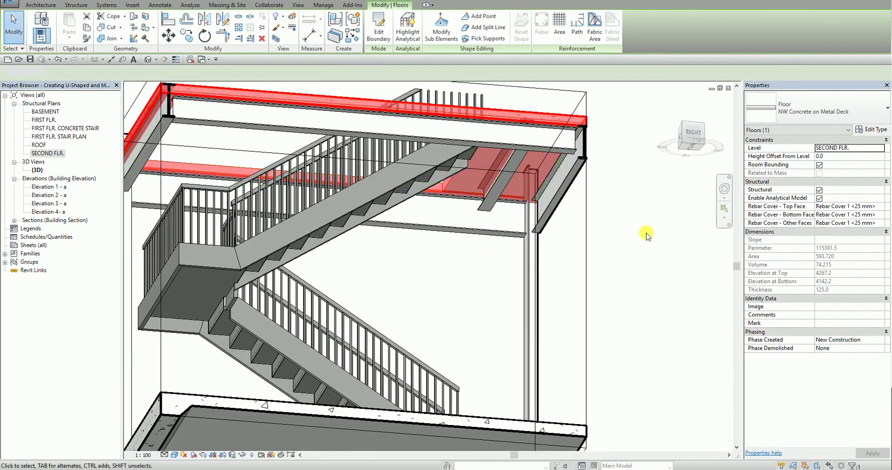
middle_click_drag(641, 235, 505, 184, "shift")
Restore the header beam's z offset to -125 mm so it sits under the concrete deck.
left_click(494, 168)
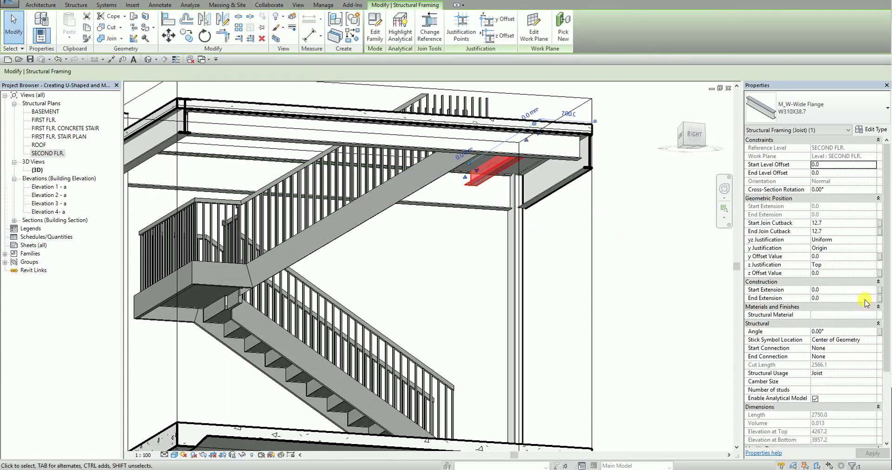
left_click(826, 276)
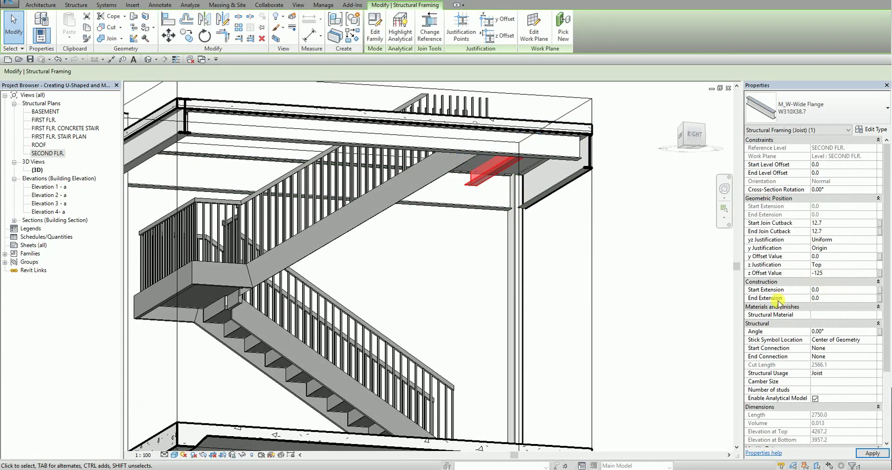
left_click(539, 255)
middle_click_drag(539, 255, 438, 279, "shift")
In the SECOND FLR. plan, align the header beam's stair-side edge with the floor opening edge at the stair's end.
double_click(56, 157)
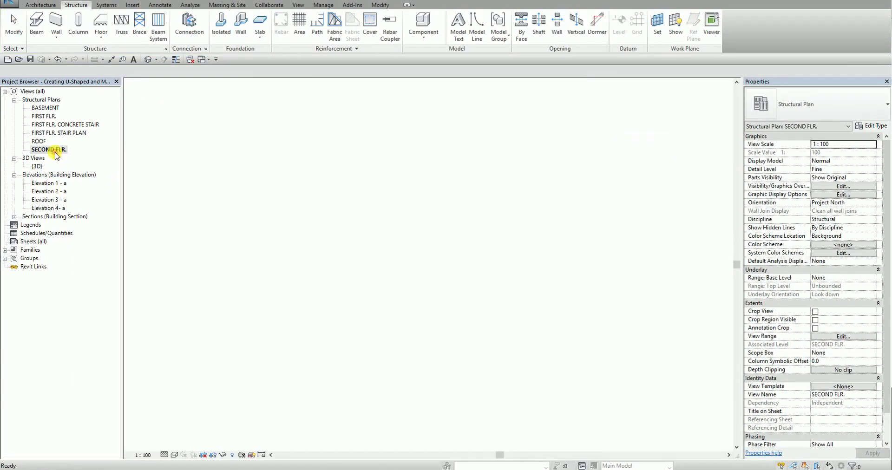
middle_click_drag(447, 209, 484, 261)
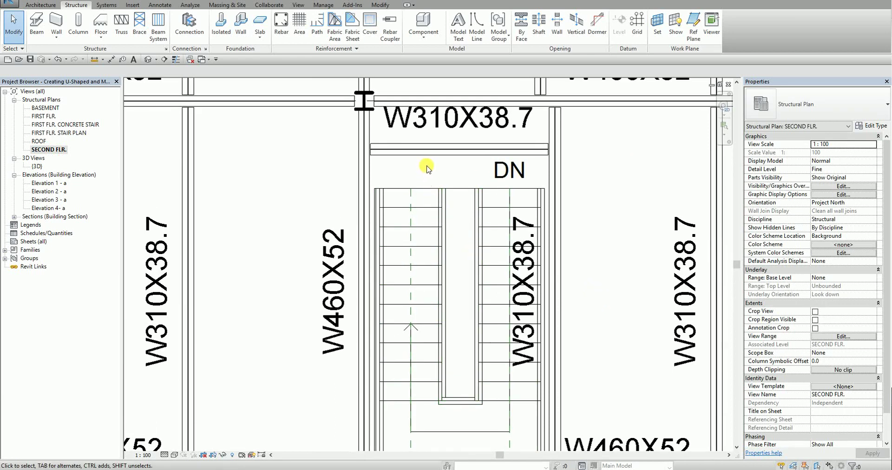
left_click(380, 5)
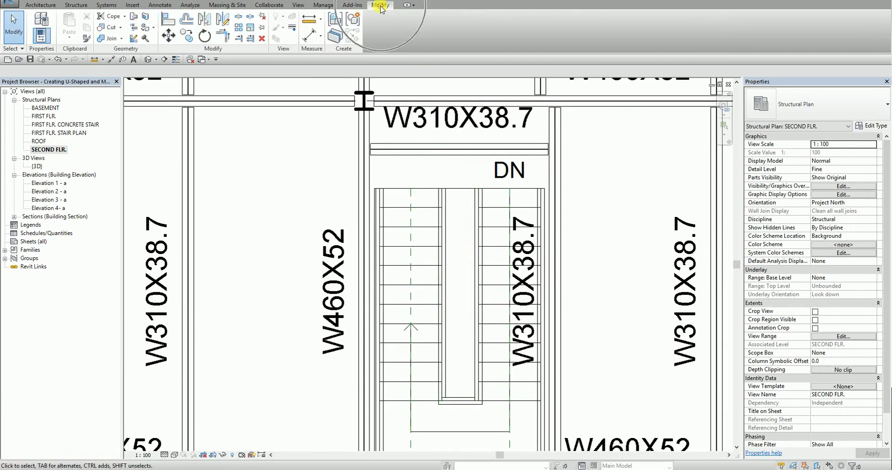
left_click(164, 21)
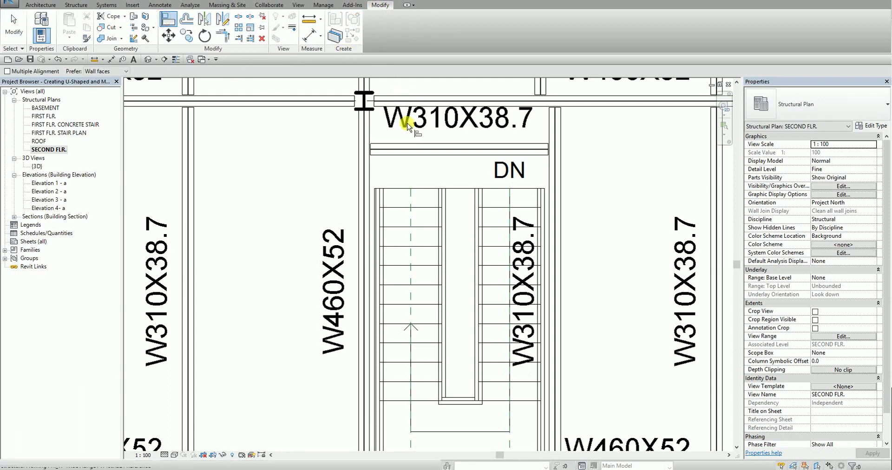
key("ctrl")
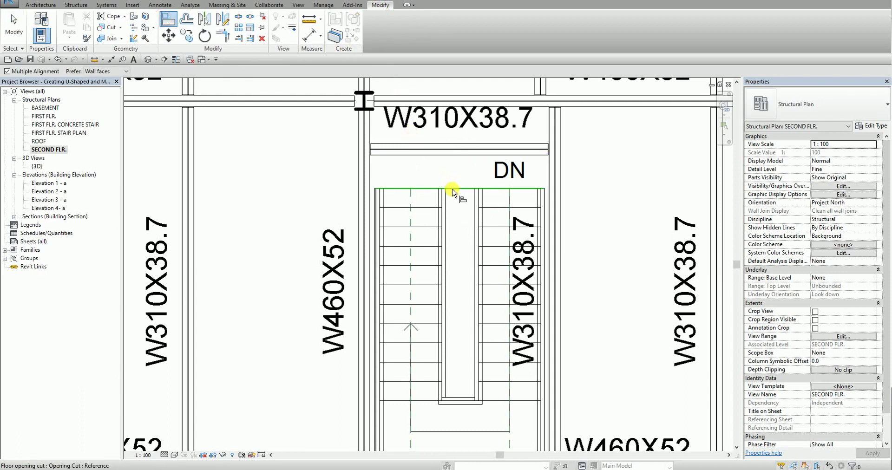
left_click(453, 189, "ctrl")
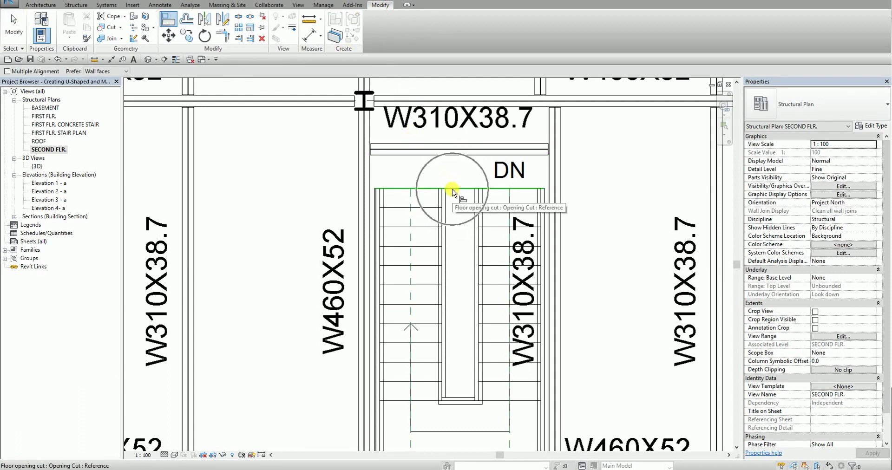
left_click(450, 157, "ctrl")
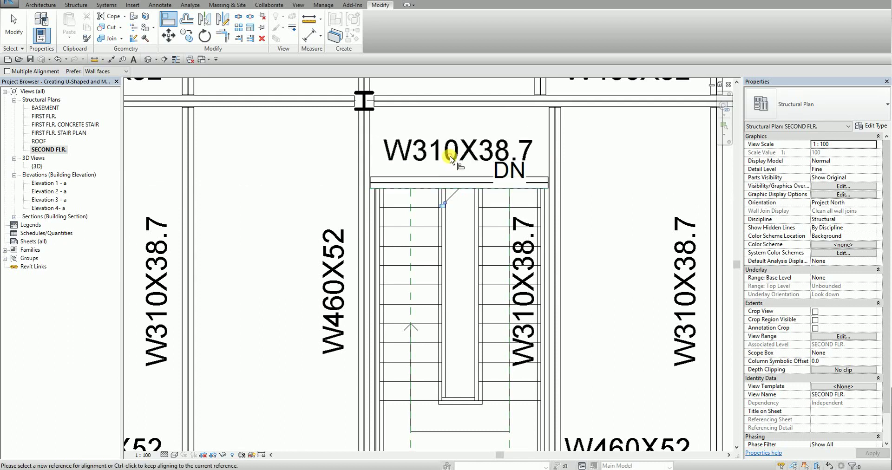
left_click(16, 26)
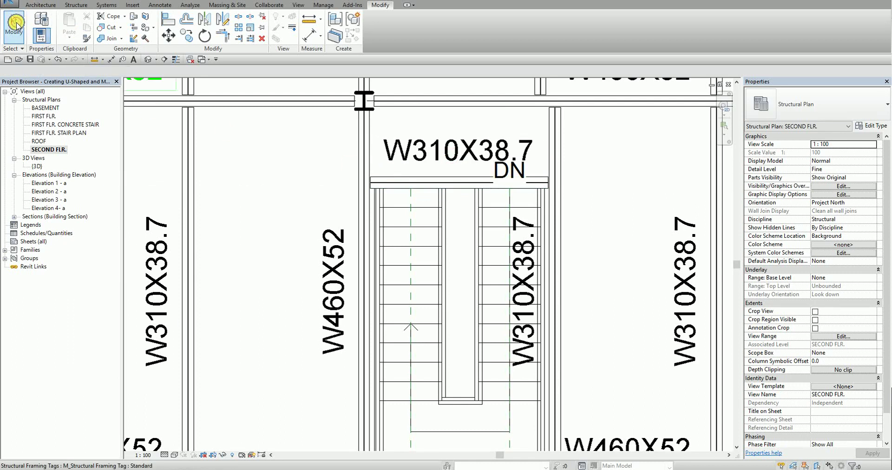
Isolate the stair in a 3D selection box and check how the upper flight meets the aligned header beam.
left_click(430, 209)
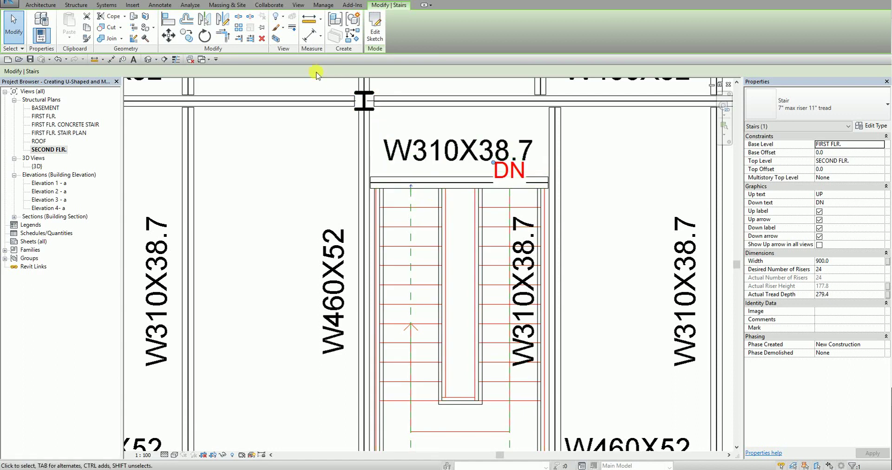
left_click(277, 40)
middle_click_drag(595, 253, 514, 74, "shift")
key("Escape")
middle_click_drag(651, 299, 532, 235, "shift")
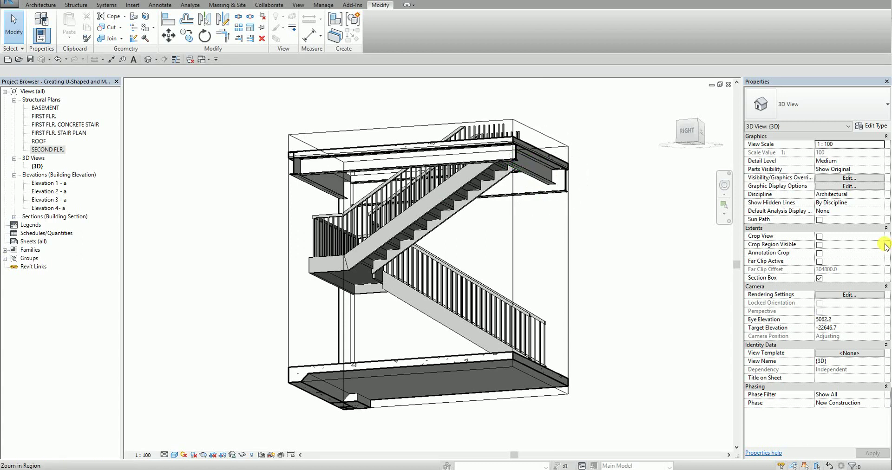
Return to the SECOND FLR. plan and review the stair within the whole floor framing layout.
double_click(45, 150)
scroll(465, 267, "down", 4)
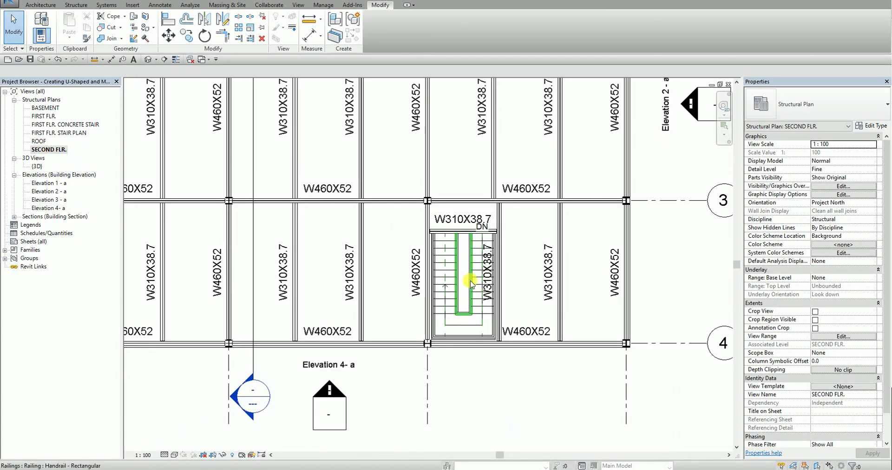
middle_click_drag(470, 283, 532, 245)
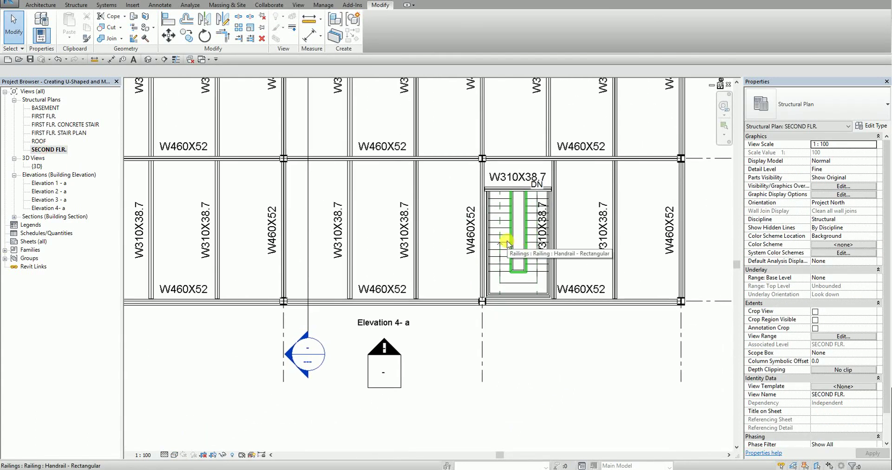
scroll(508, 243, "down", 6)
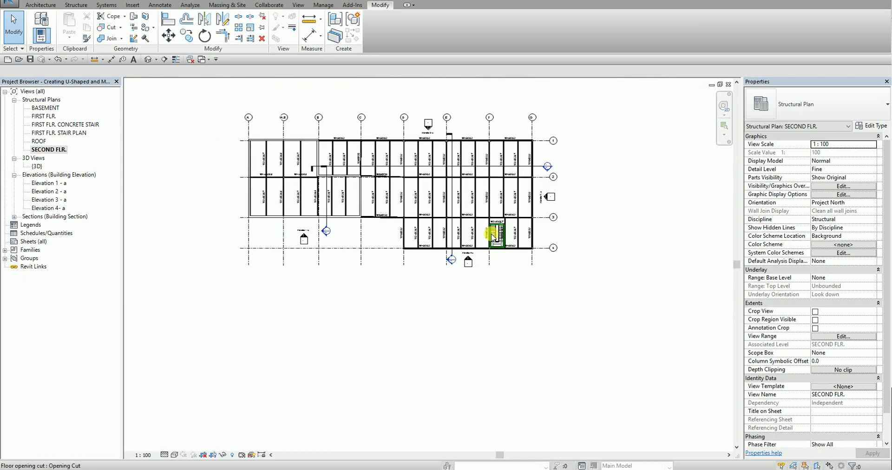
middle_click_drag(485, 232, 525, 223)
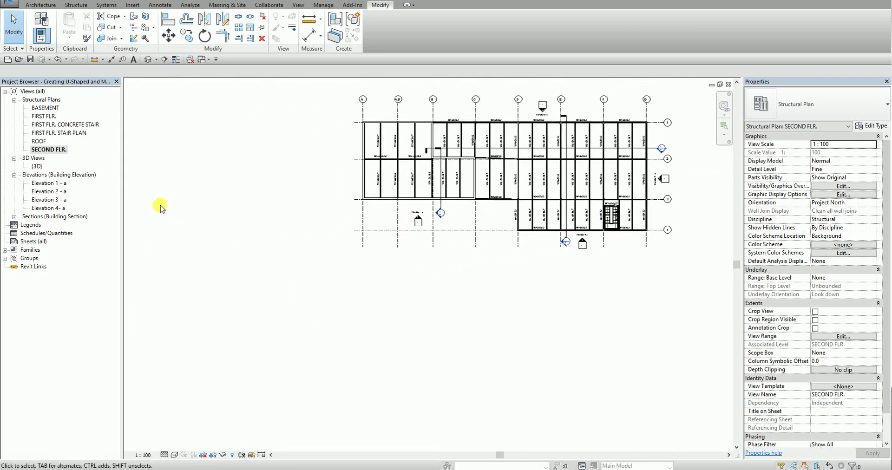
Open the FIRST FLR. CONCRETE STAIR plan and start a stair by sketch using the Monolithic Stair type.
double_click(67, 125)
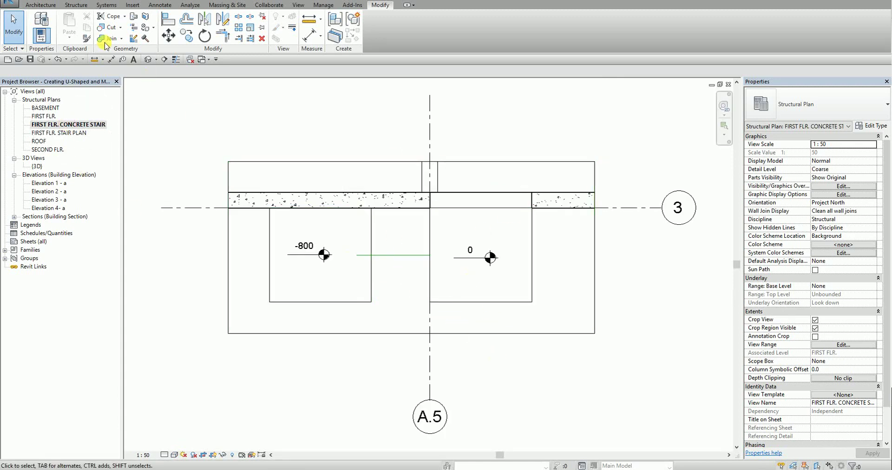
left_click(41, 5)
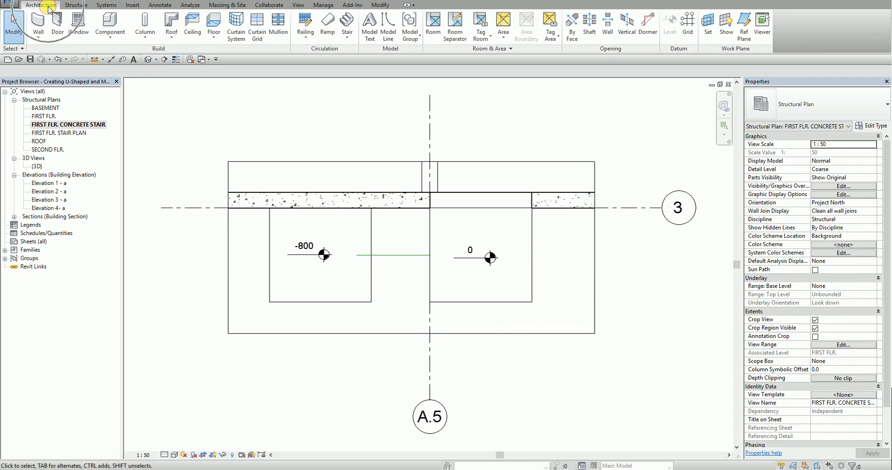
left_click(347, 33)
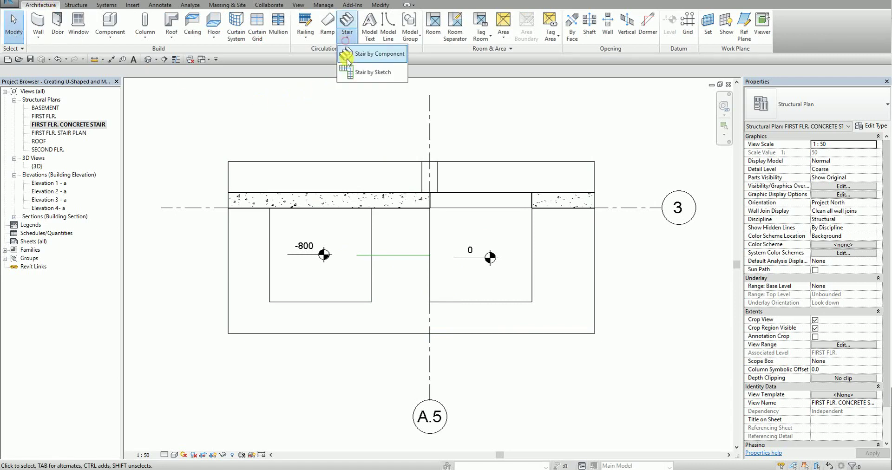
left_click(361, 77)
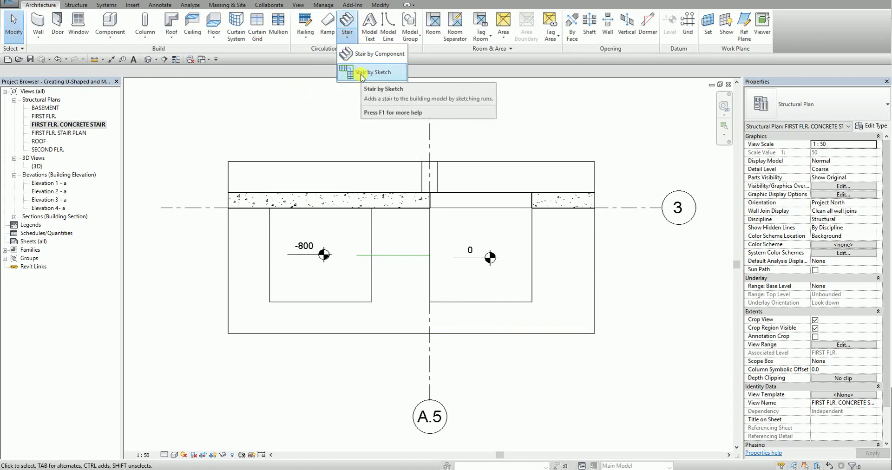
left_click(361, 77)
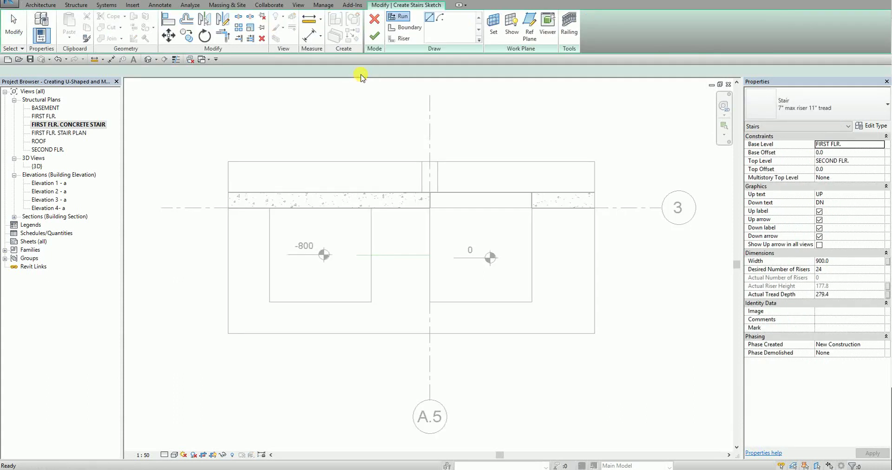
left_click(817, 103)
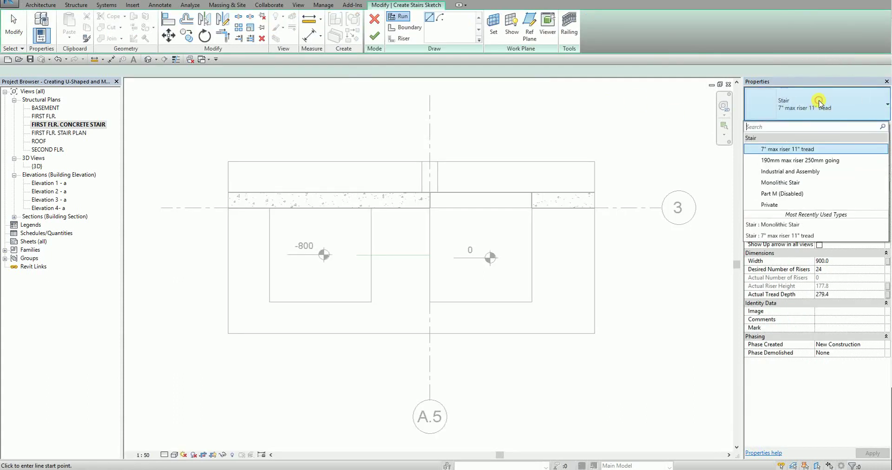
left_click(788, 186)
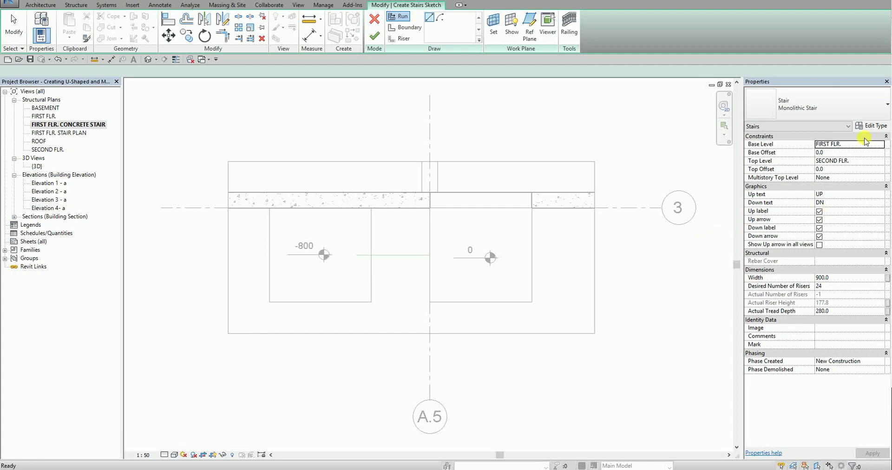
left_click(875, 162)
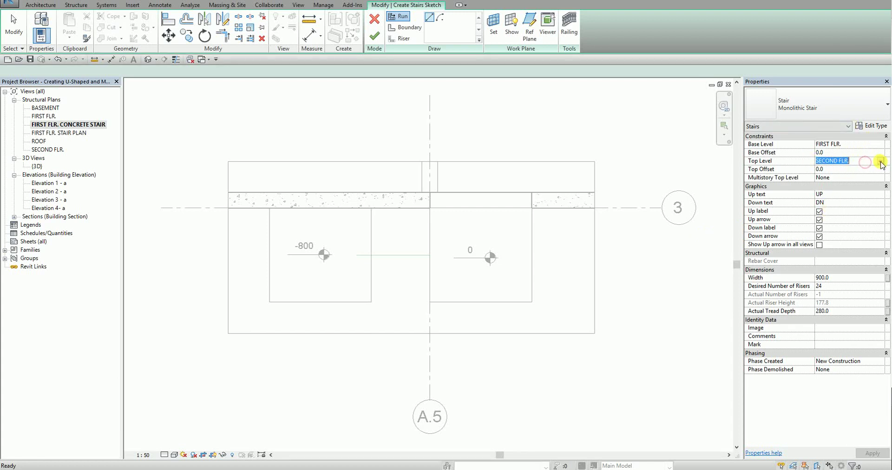
left_click(881, 163)
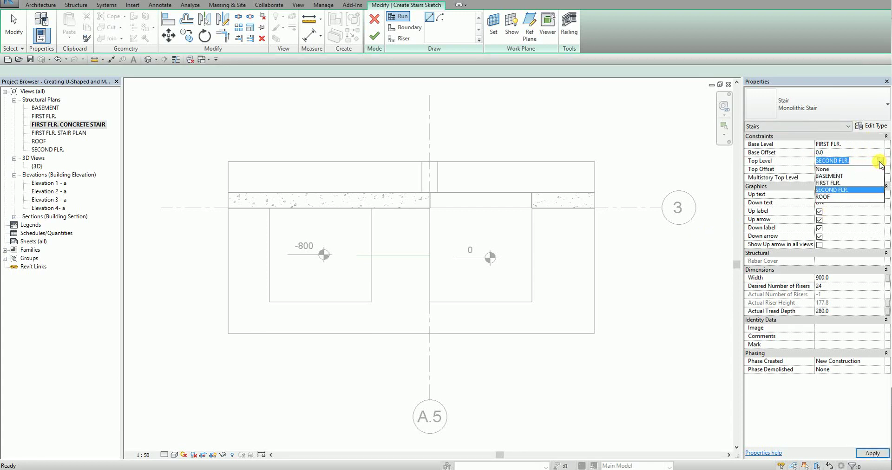
left_click(831, 184)
left_click(818, 145)
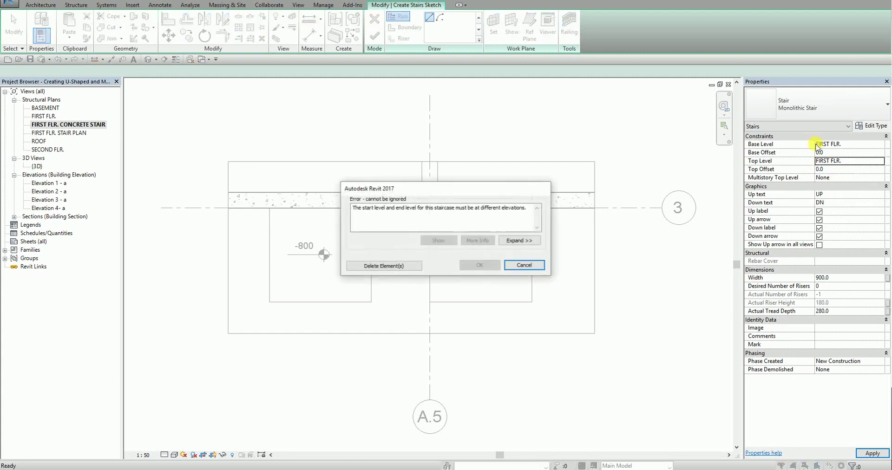
left_click(524, 265)
Set the stair's base offset to -800 mm and its top level to FIRST FLR.
left_click(831, 153)
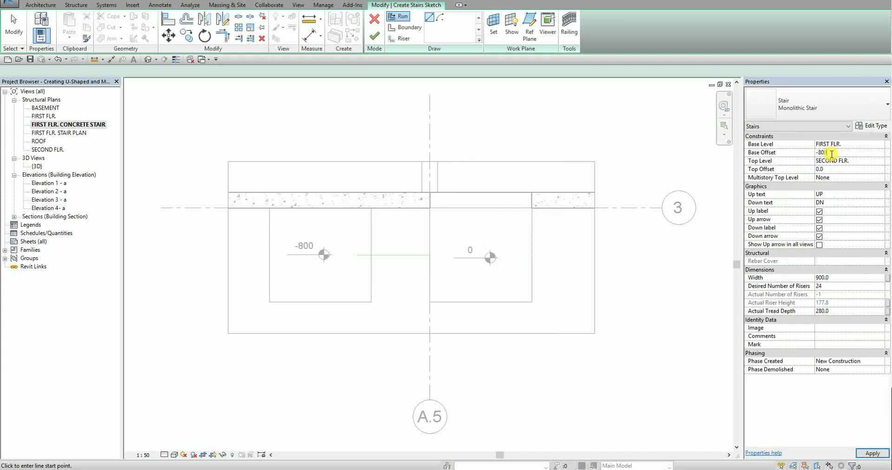
left_click(862, 163)
left_click(880, 162)
left_click(843, 183)
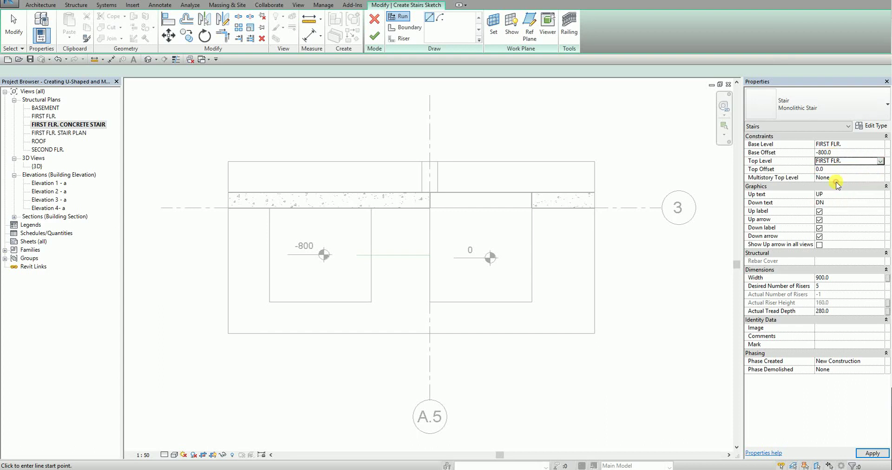
Set the stair's width to 1800 mm.
middle_click_drag(654, 253, 646, 229)
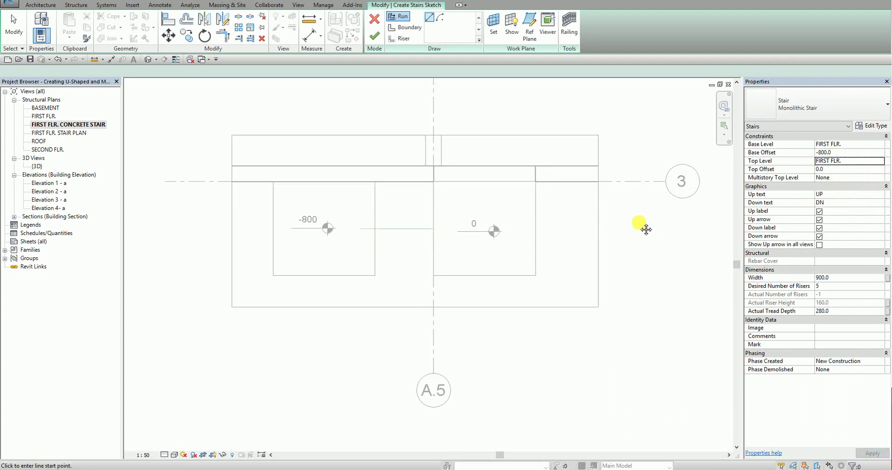
left_click(827, 172)
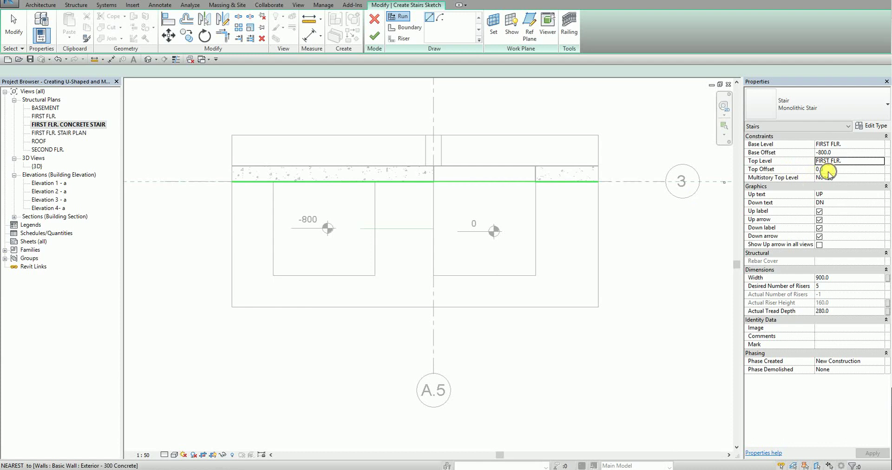
left_click(841, 279)
type("18")
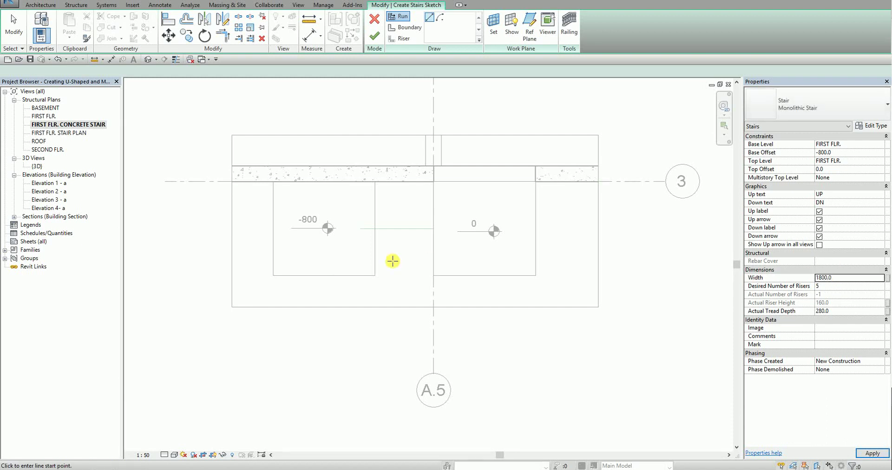
Sketch a straight 1400 mm run along the detail line from the -800 landing to the 0 landing and finish the stair.
scroll(418, 255, "up", 3)
middle_click_drag(410, 269, 404, 272)
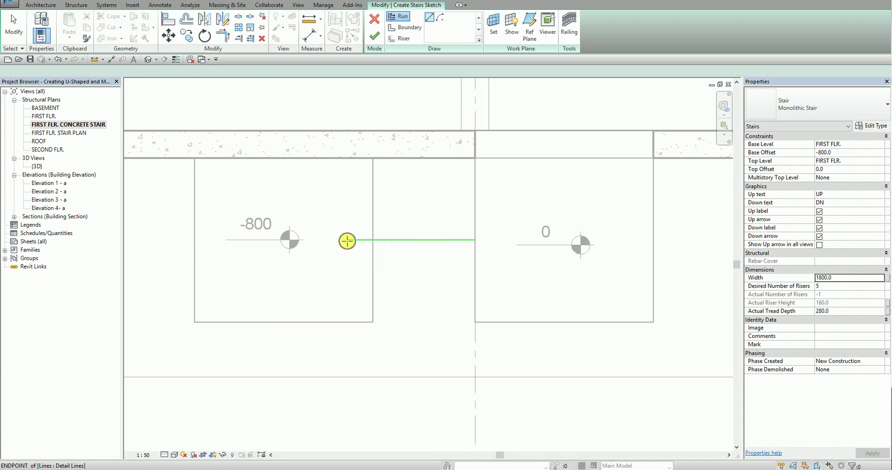
left_click(347, 240)
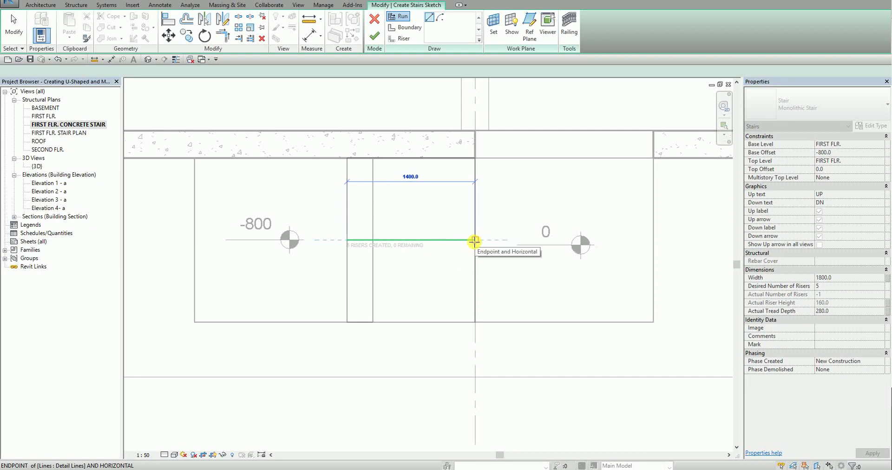
left_click(473, 241)
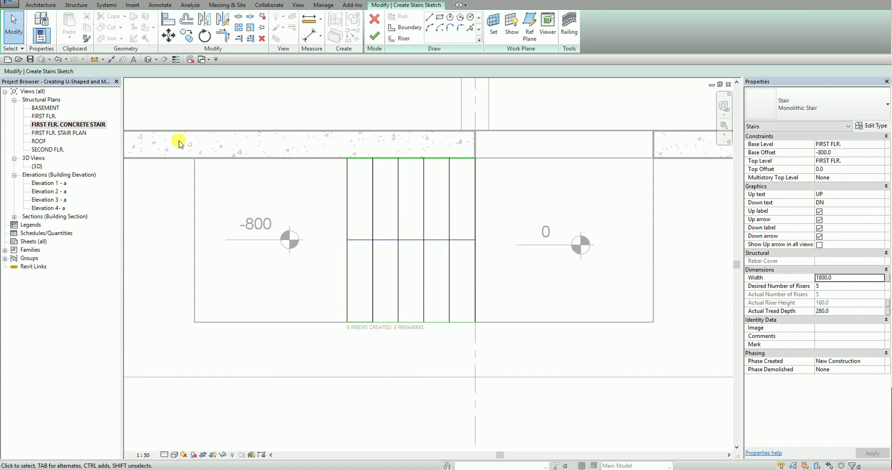
left_click(14, 24)
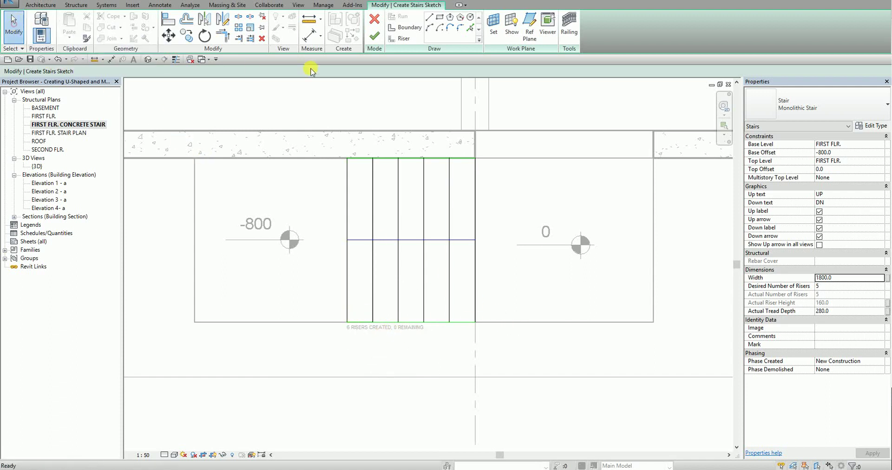
left_click(373, 35)
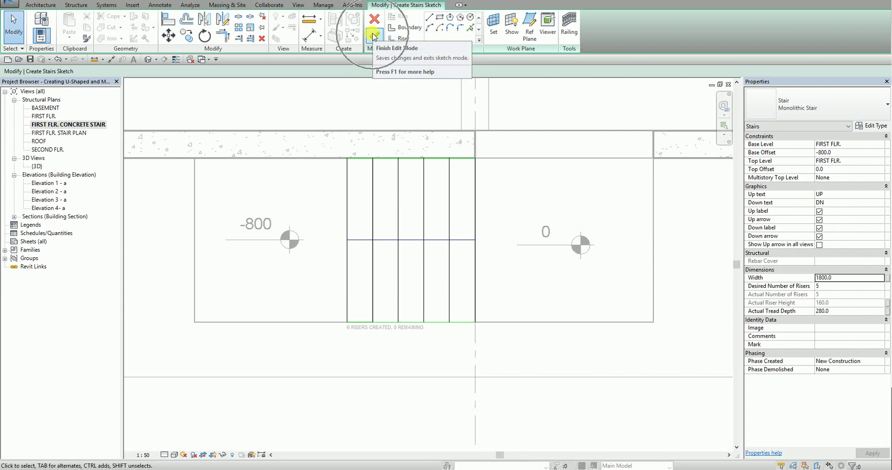
left_click(373, 36)
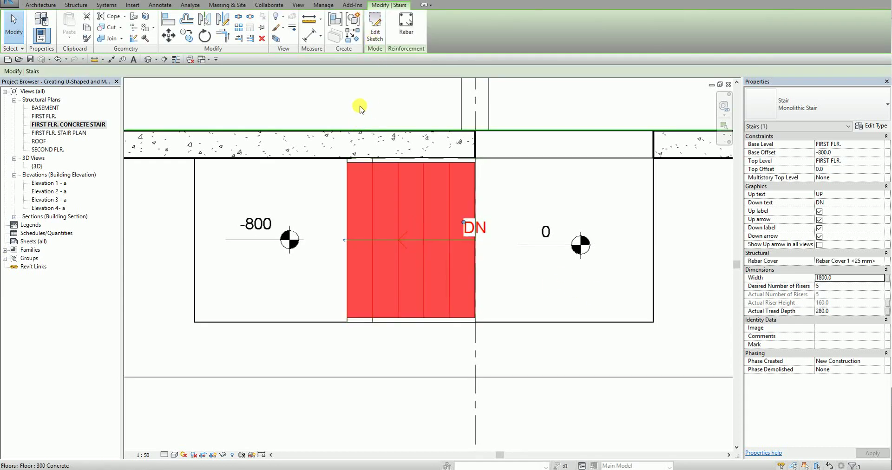
left_click(14, 23)
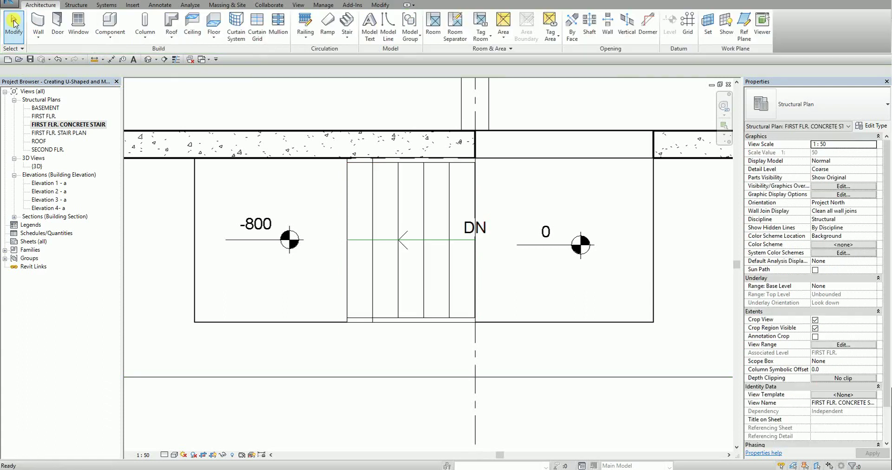
Open the 3D view and turn off its section box to show the whole building.
left_click(148, 59)
middle_click_drag(447, 320, 347, 295, "shift")
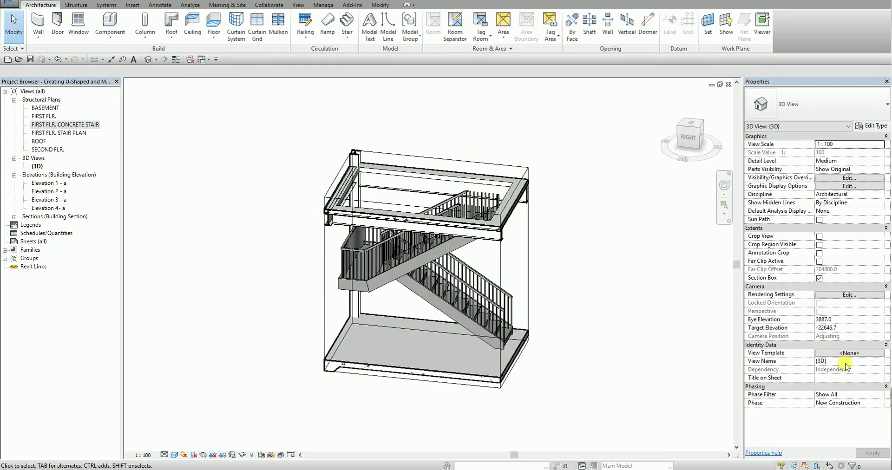
left_click(819, 278)
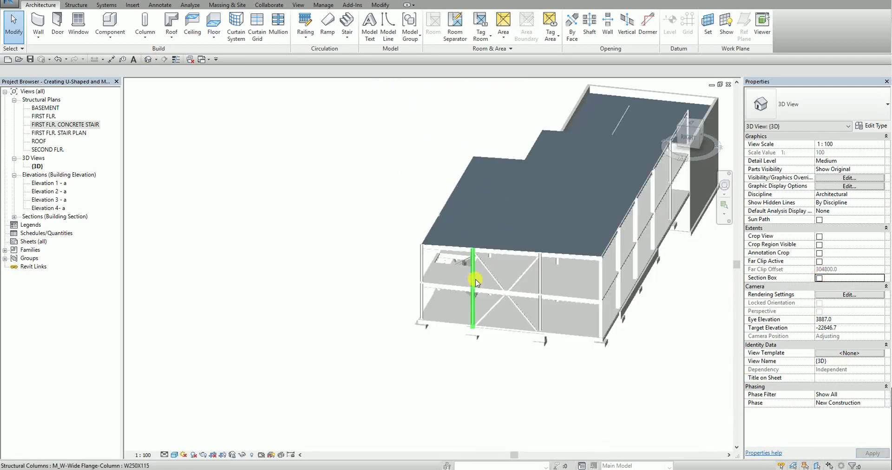
Examine the new concrete stair, its railings and both landings at the exterior wall doorway in 3D.
middle_click_drag(476, 282, 580, 392, "shift")
scroll(265, 246, "up", 5)
left_click(367, 290)
left_click(580, 393)
scroll(338, 313, "up", 6)
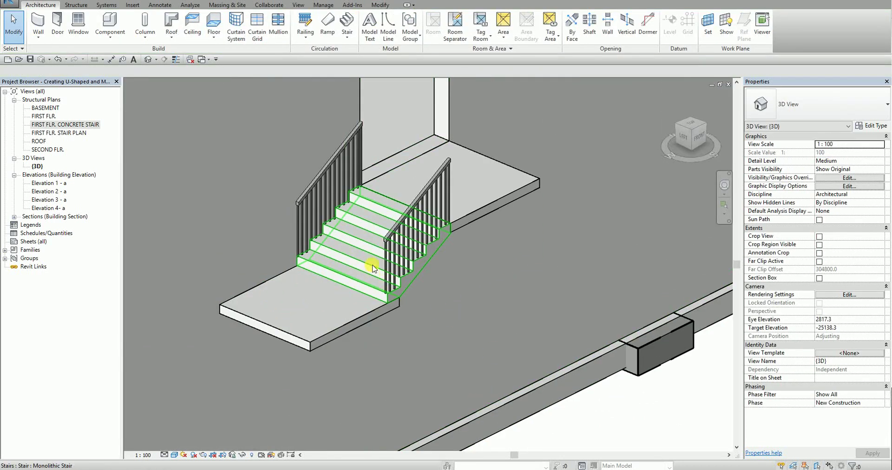
scroll(494, 281, "down", 4)
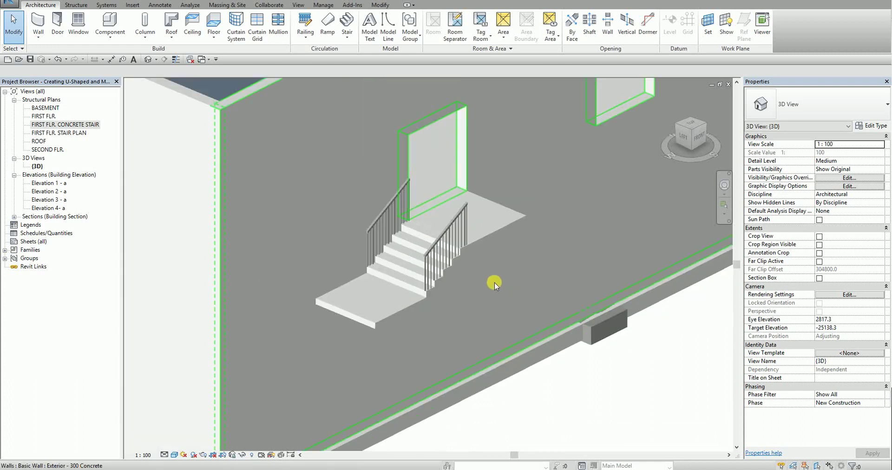
left_click(394, 254)
scroll(468, 275, "down", 2)
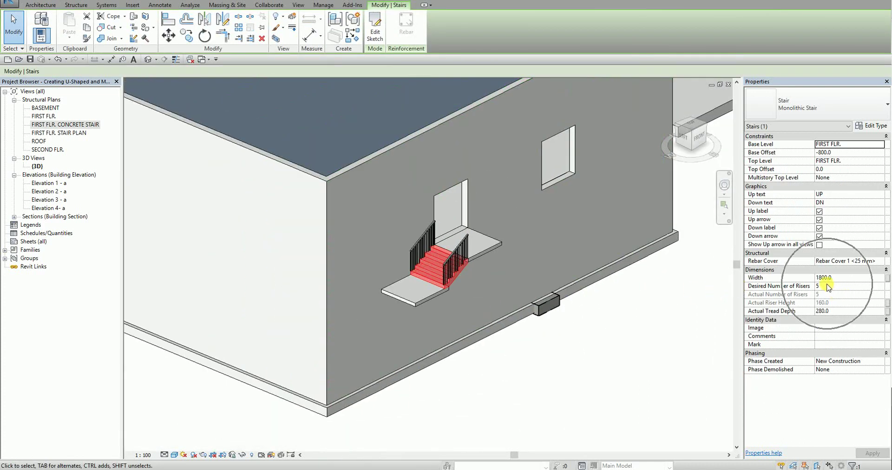
left_click(596, 383)
Review the exterior concrete stair and the interior U-shaped stair within the whole building from the front-left isometric view.
scroll(478, 354, "down", 3)
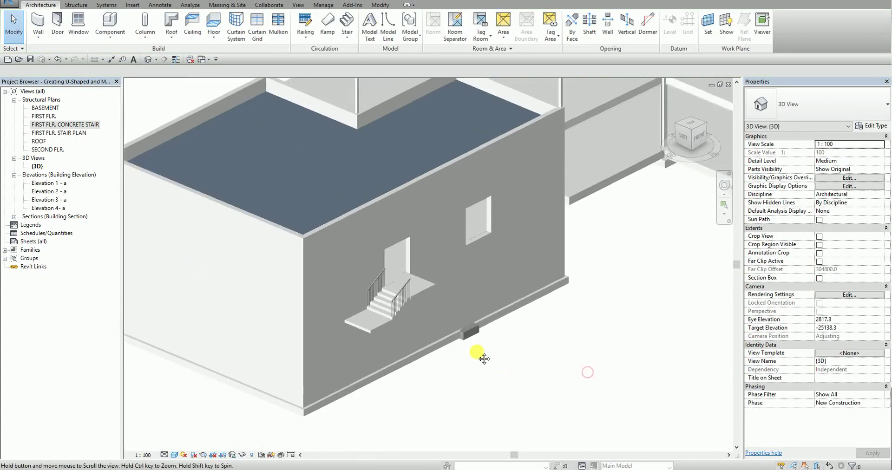
scroll(478, 355, "down", 2)
scroll(641, 296, "up", 2)
scroll(641, 296, "down", 3)
middle_click_drag(629, 298, 584, 224, "shift")
scroll(585, 225, "up", 3)
scroll(526, 210, "up", 2)
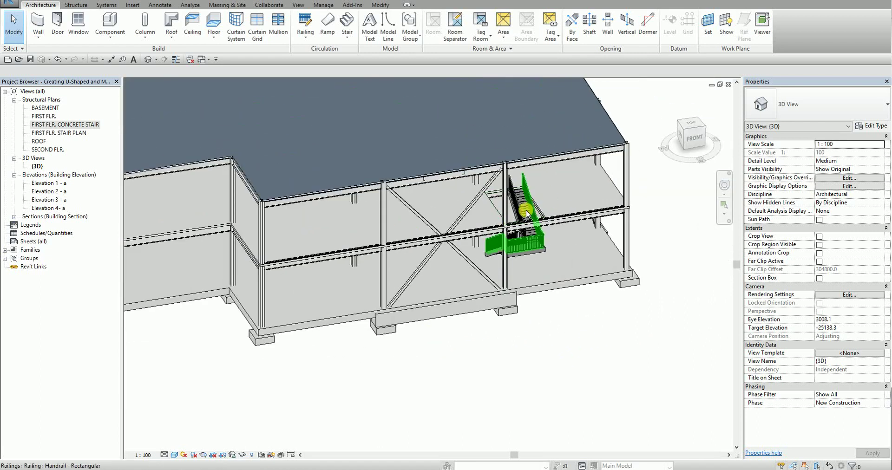
middle_click_drag(526, 210, 542, 342)
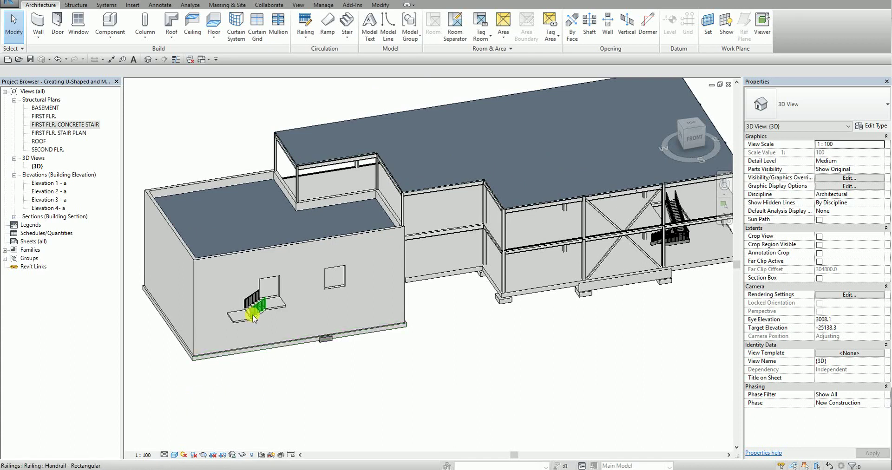
left_click(688, 136)
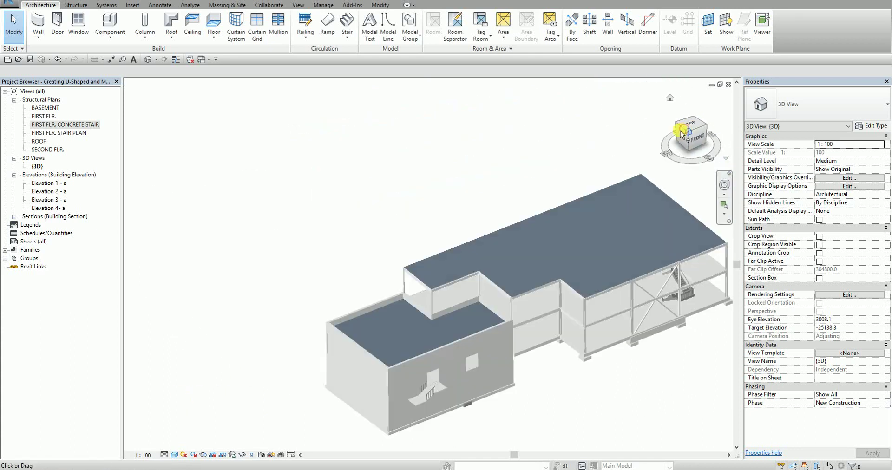
scroll(525, 327, "up", 4)
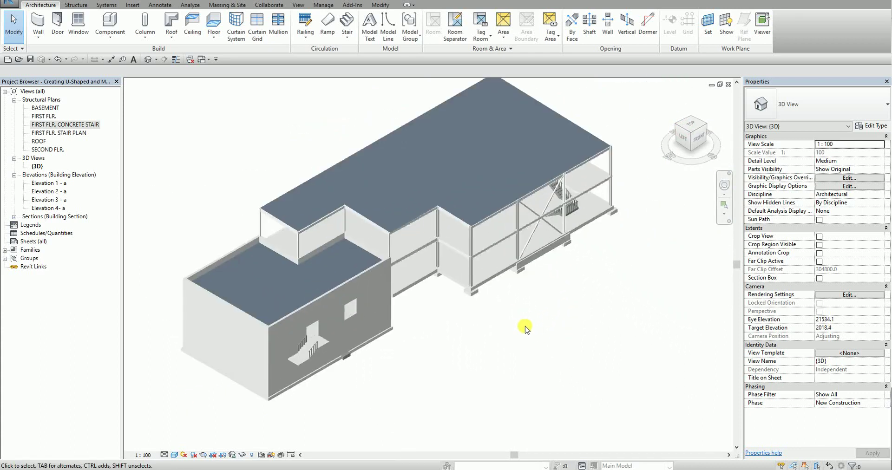
middle_click_drag(542, 266, 597, 312)
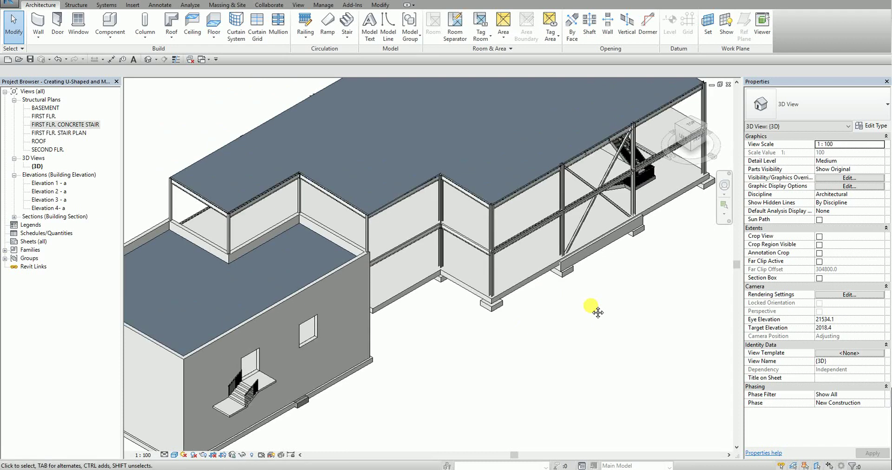
scroll(595, 311, "down", 2)
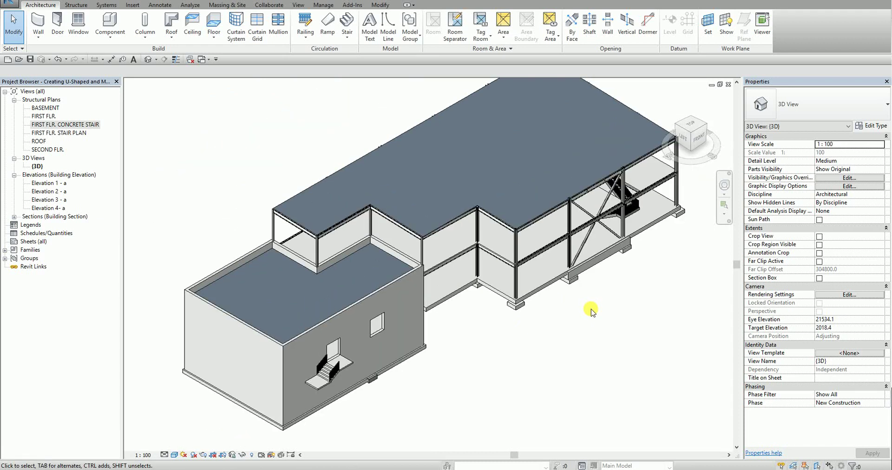